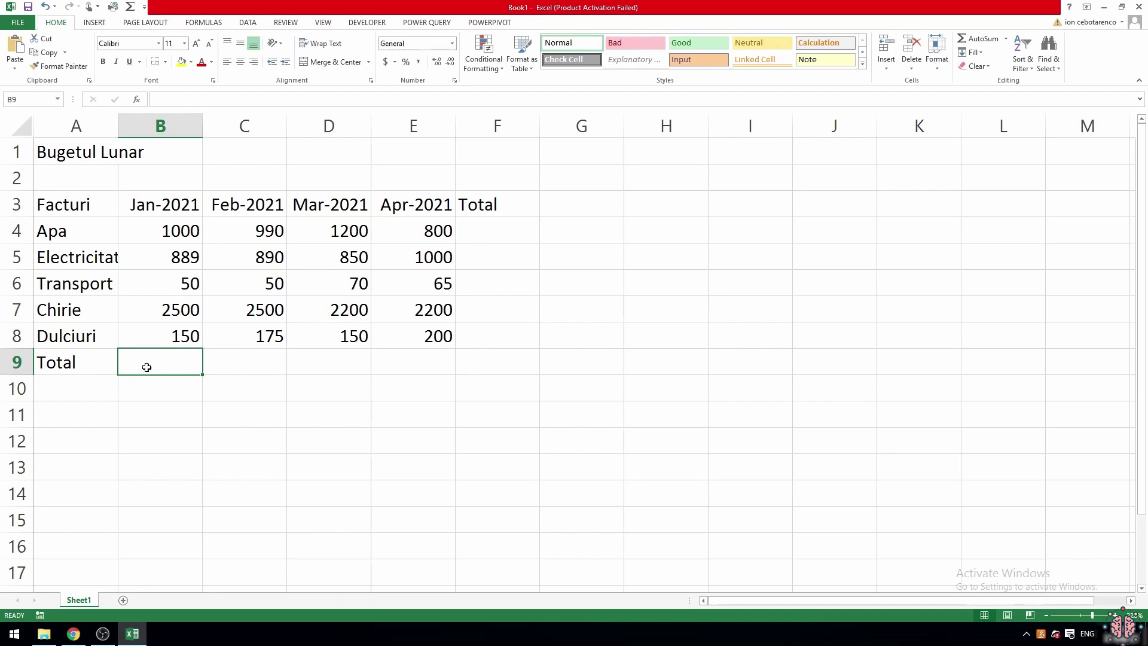
# Step: Inspect the Jan-2021 header date and select January's bill amounts in B4:B8
pyautogui.click(163, 205)
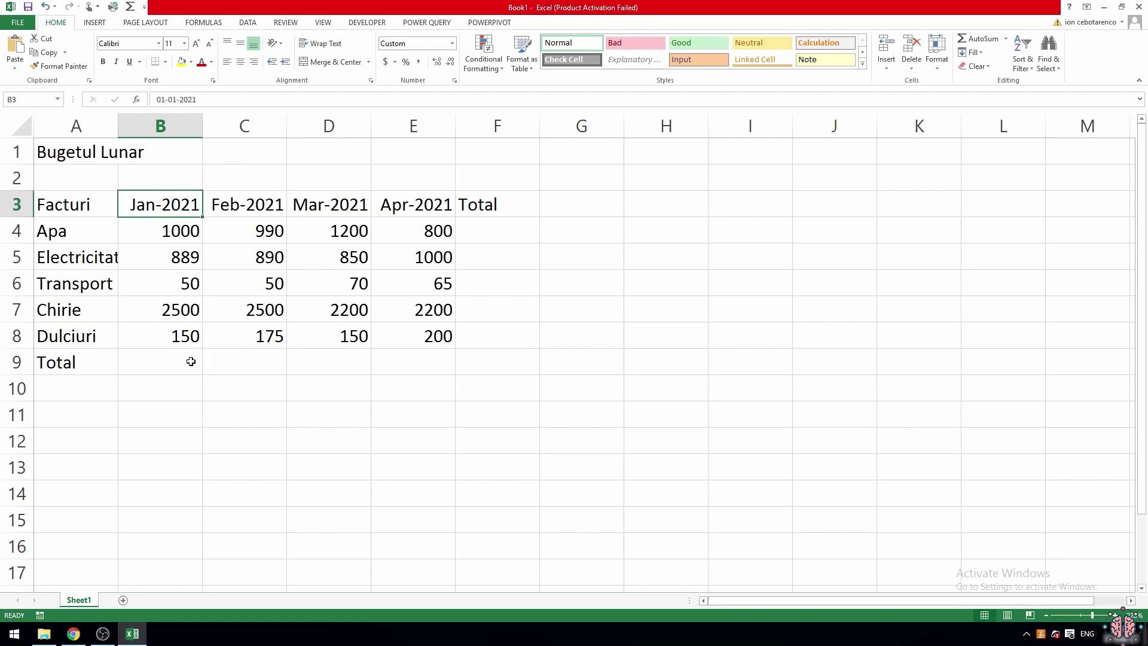
pyautogui.click(160, 354)
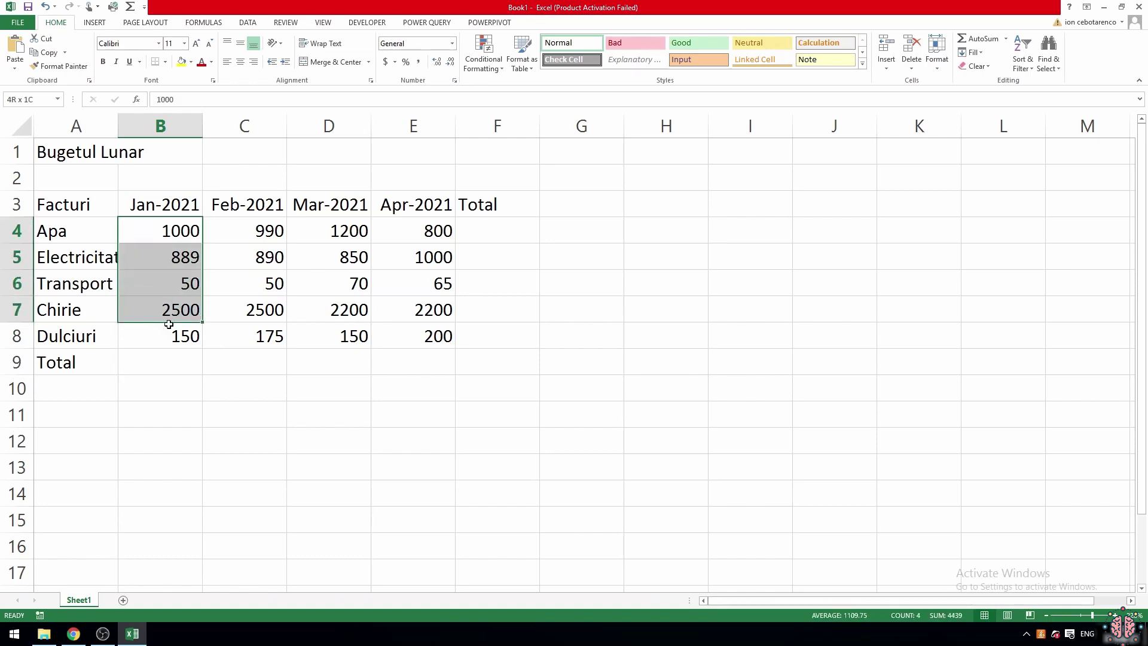
pyautogui.moveTo(159, 238); pyautogui.dragTo(168, 333)
pyautogui.click(172, 361)
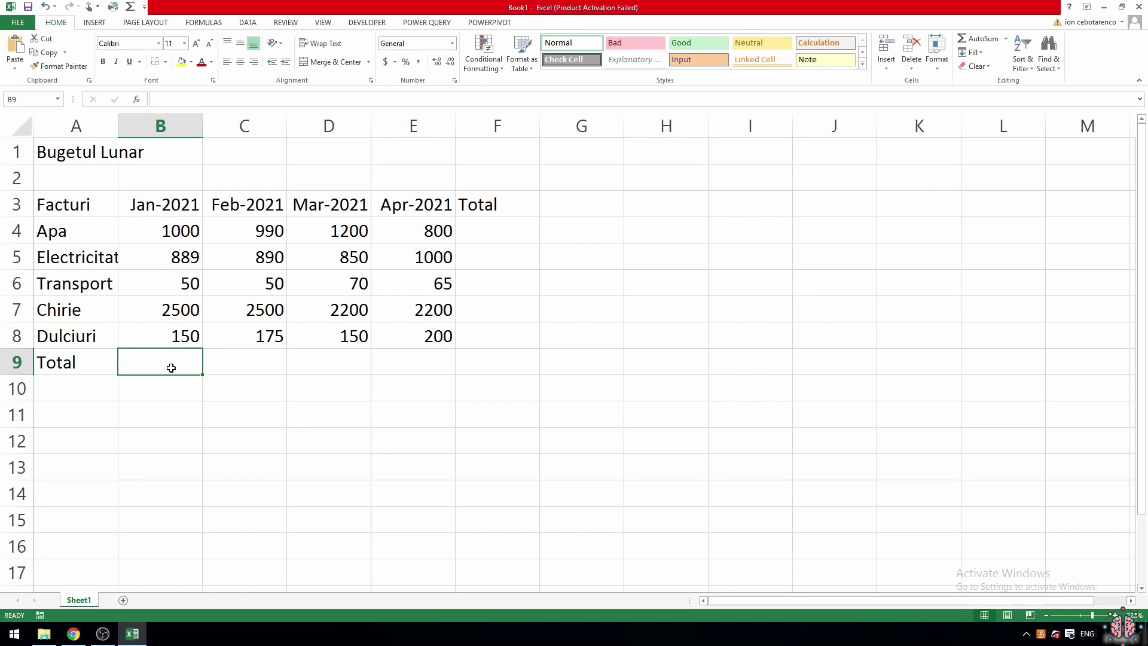
# Step: Check each January amount from B4 to B8, then begin a formula with = in B9
pyautogui.click(182, 226)
pyautogui.click(183, 260)
pyautogui.click(186, 290)
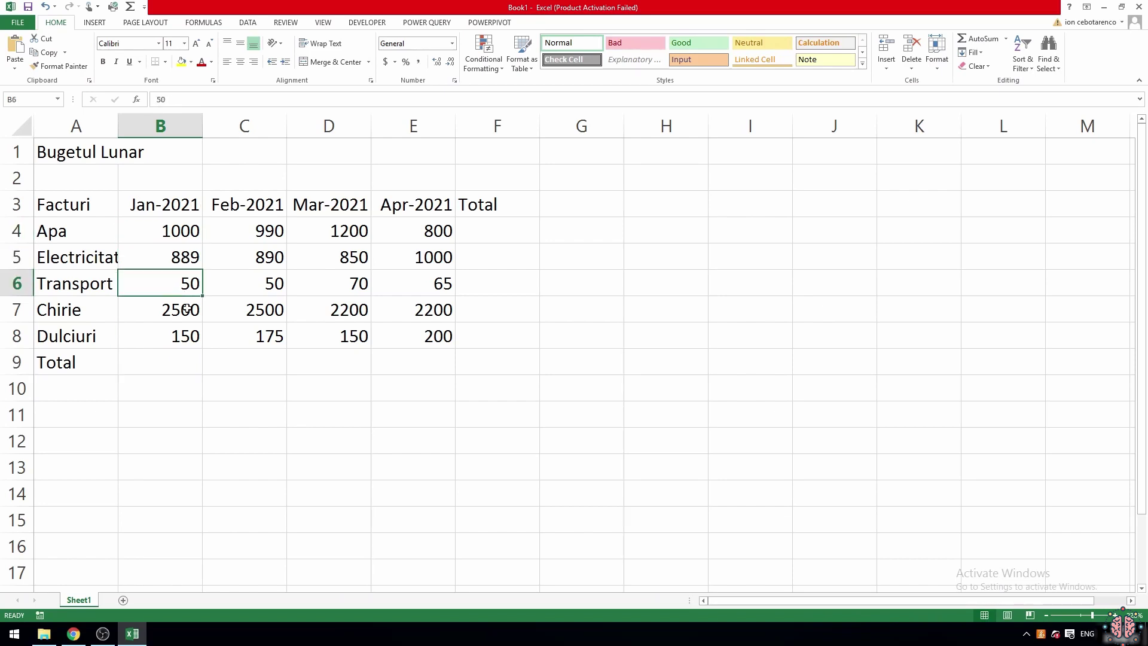
pyautogui.click(187, 309)
pyautogui.click(185, 336)
pyautogui.click(184, 363)
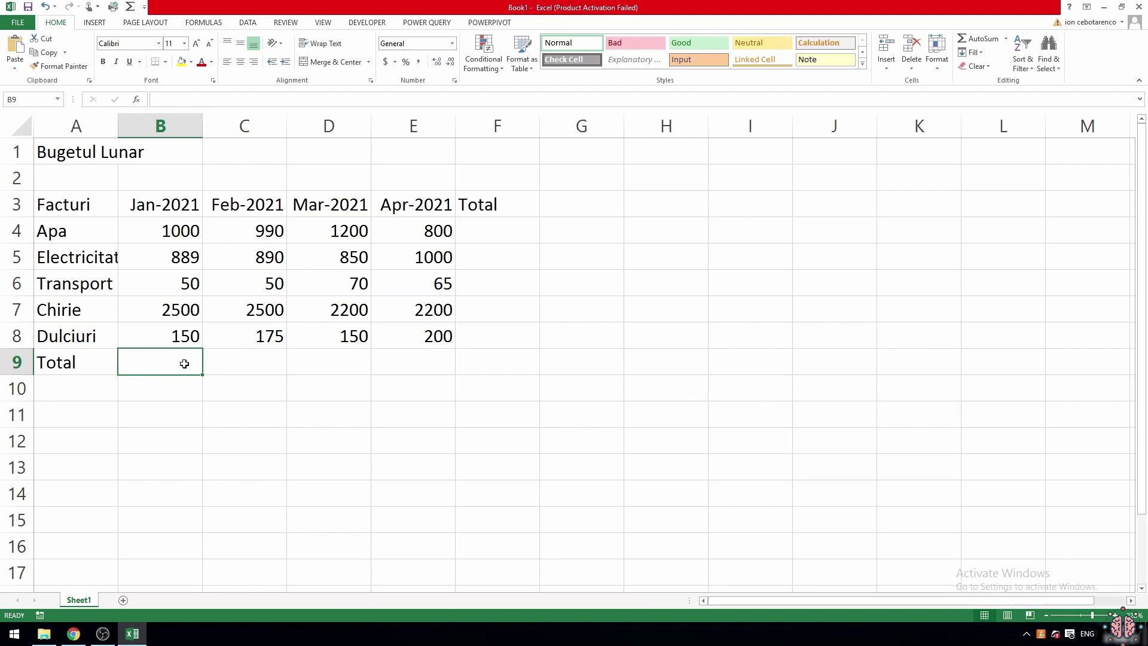
pyautogui.write('=')
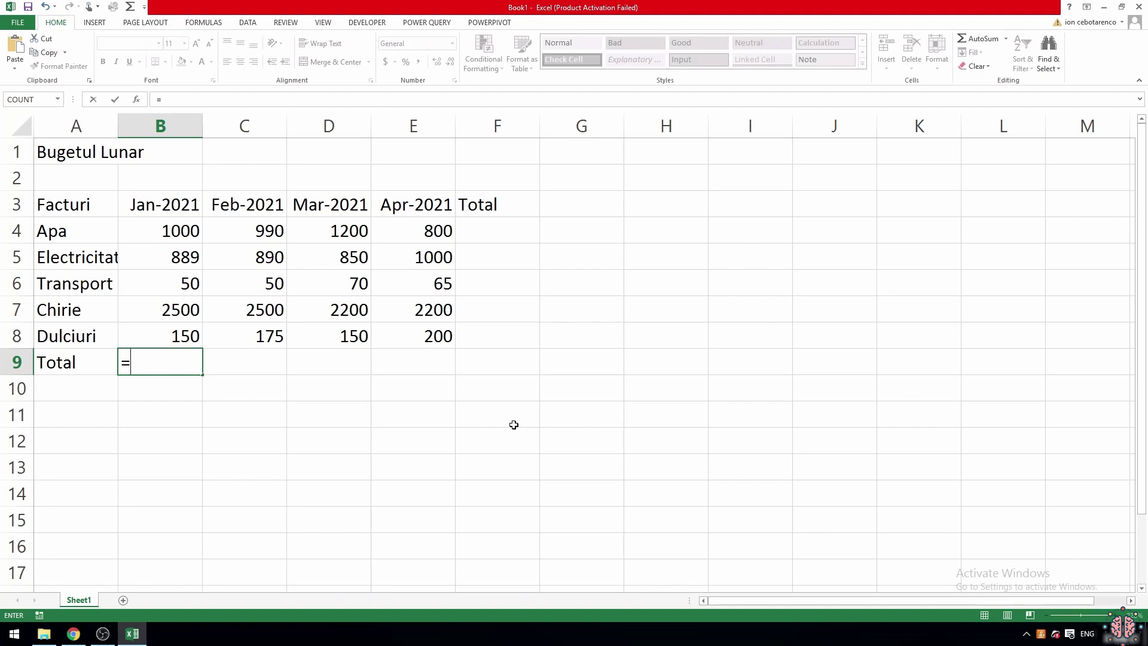
# Step: Enter =1000+889+50+2500+150 in B9 for a January total of 4589, then review it
pyautogui.write('100')
pyautogui.write('0')
pyautogui.write('+88')
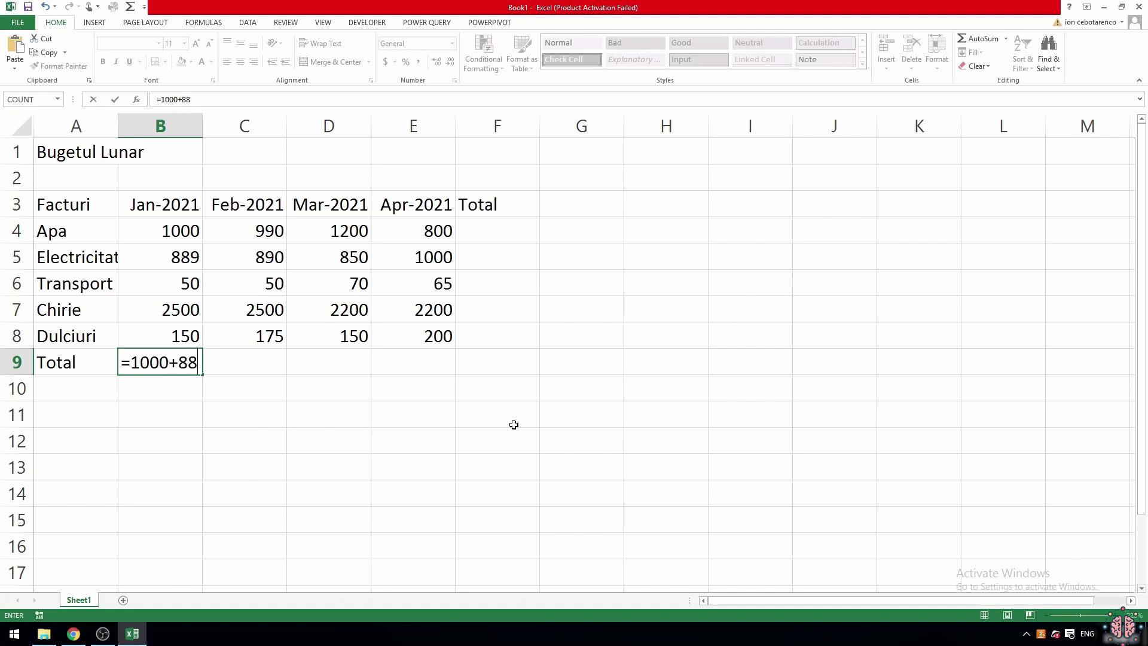
pyautogui.write('9+')
pyautogui.write('50+')
pyautogui.write('2500')
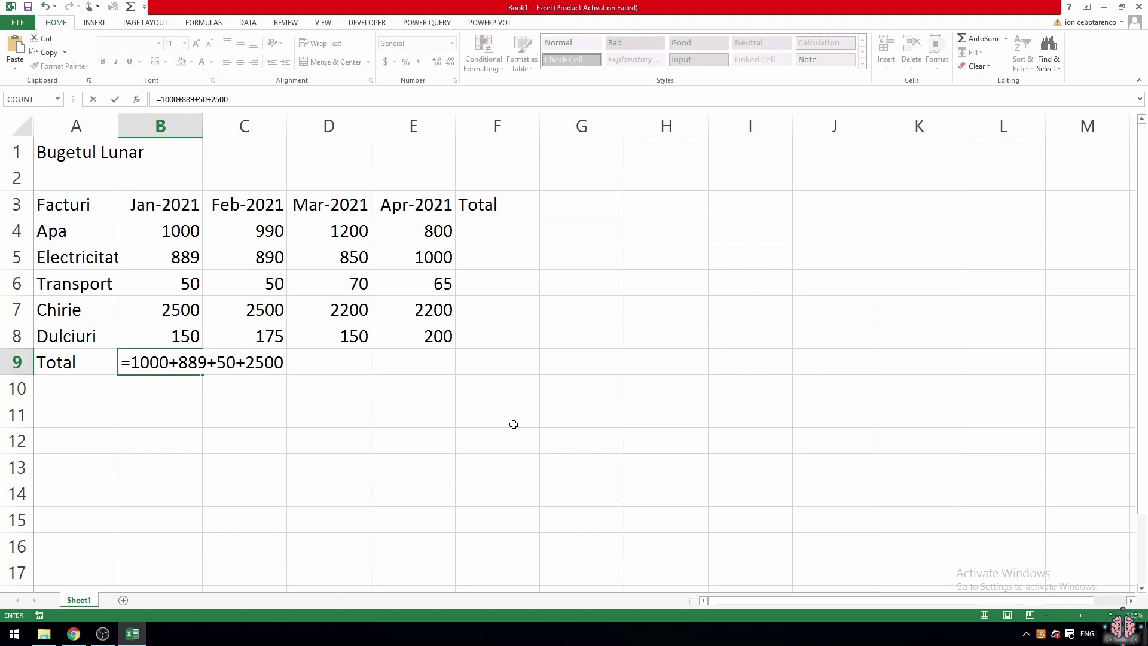
pyautogui.write('+150')
pyautogui.press('Return')
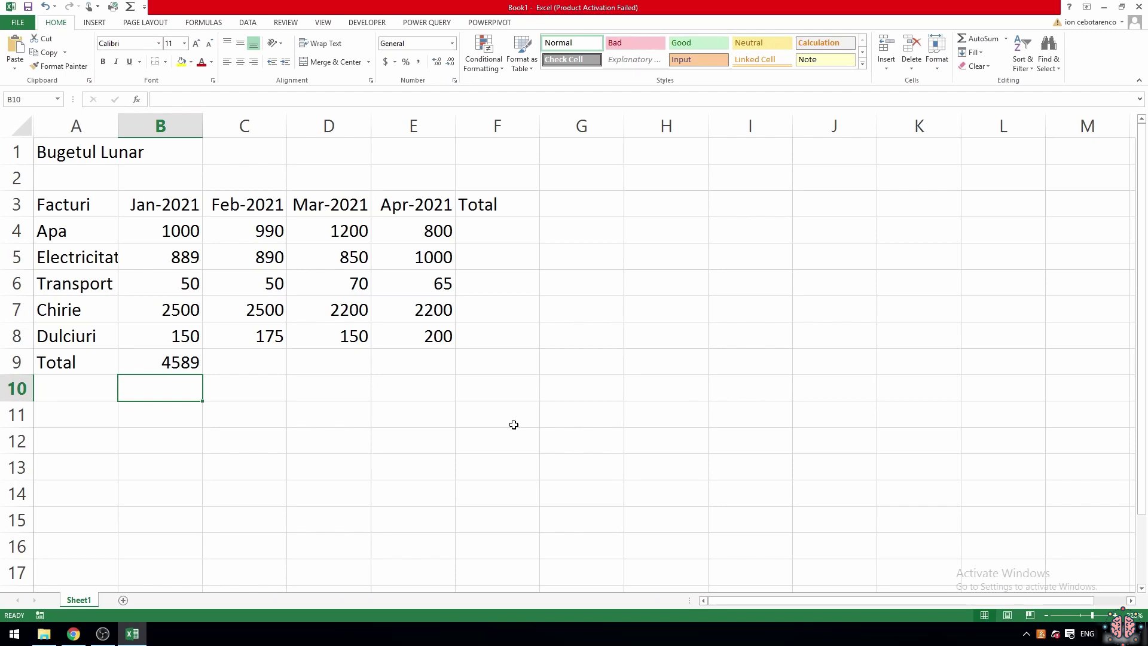
pyautogui.press('Up')
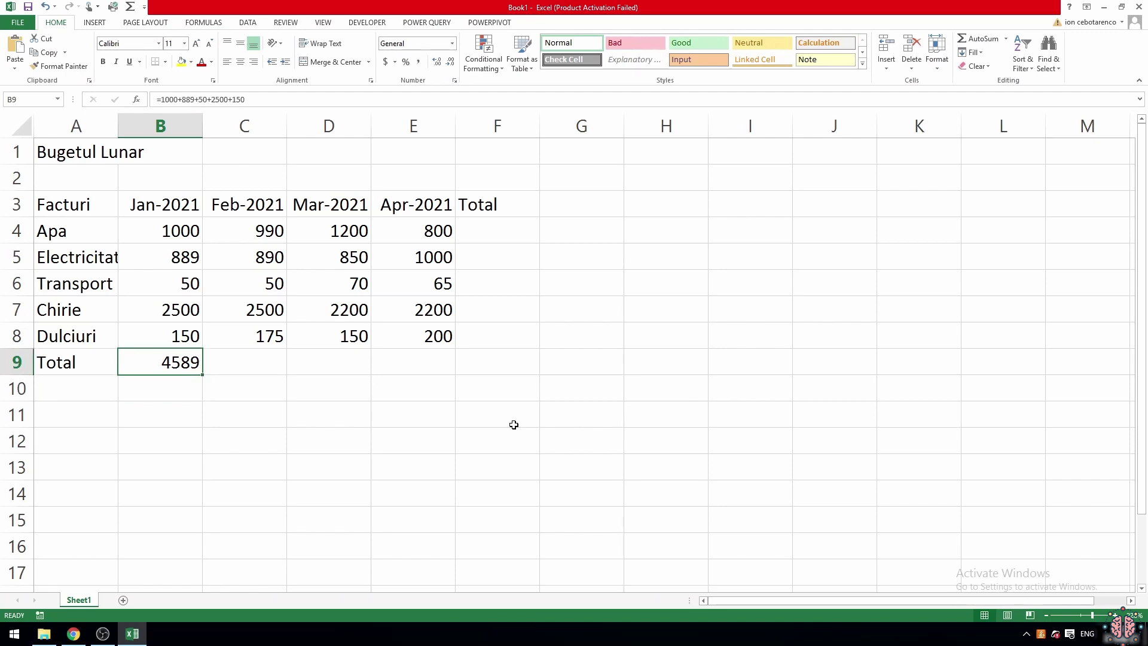
pyautogui.press('Down')
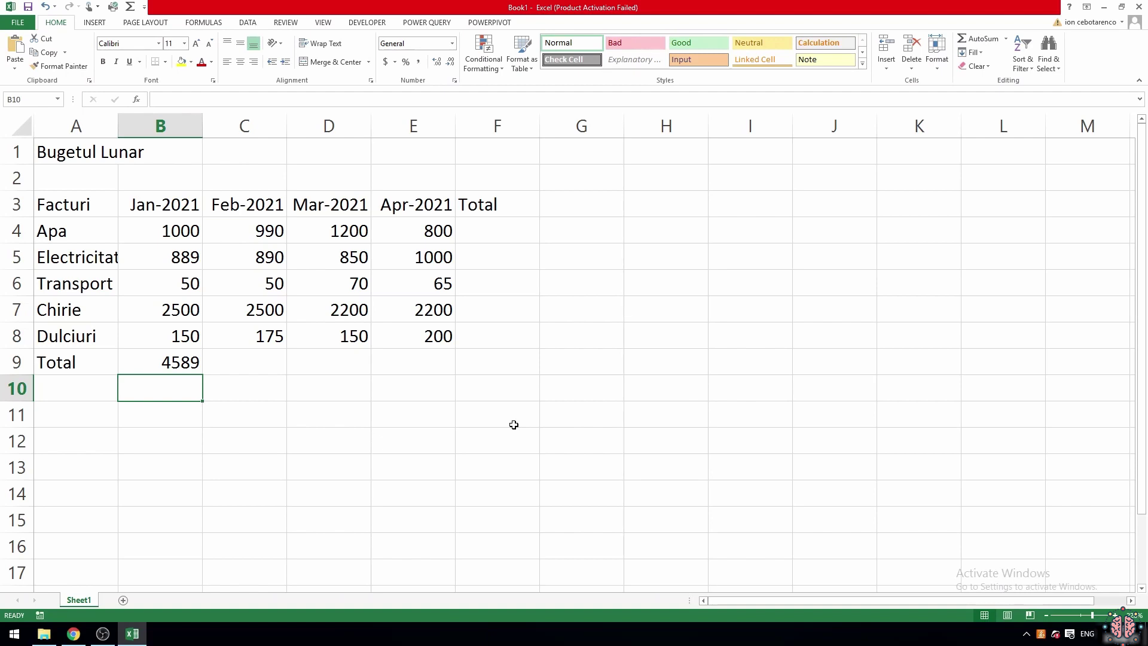
pyautogui.doubleClick(177, 366)
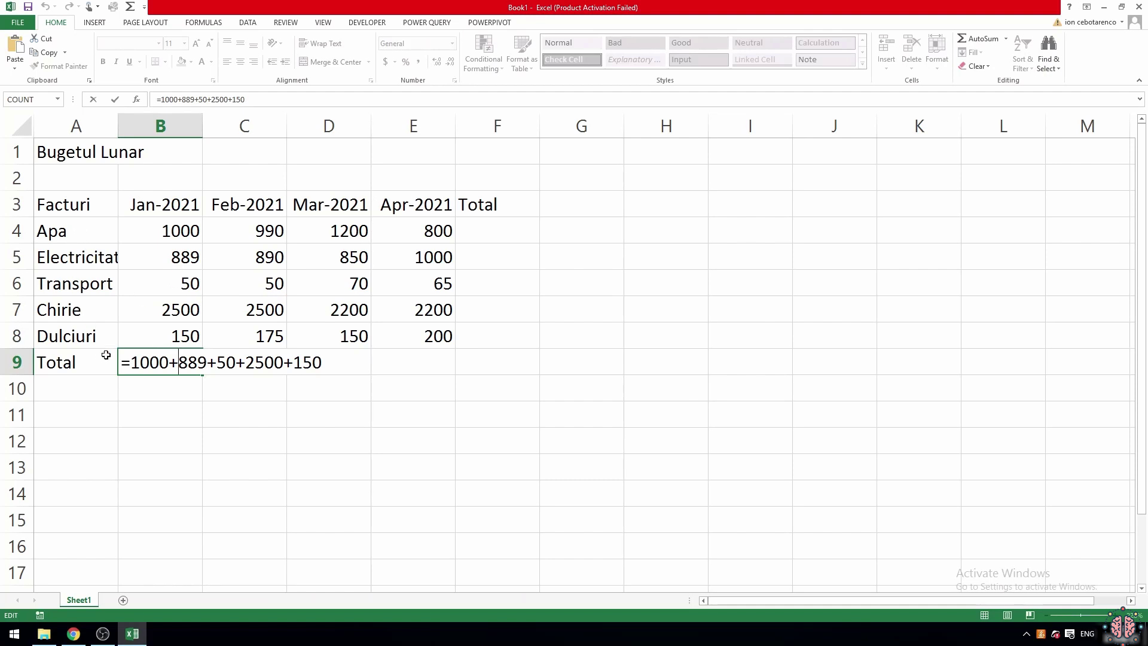
pyautogui.click(167, 388)
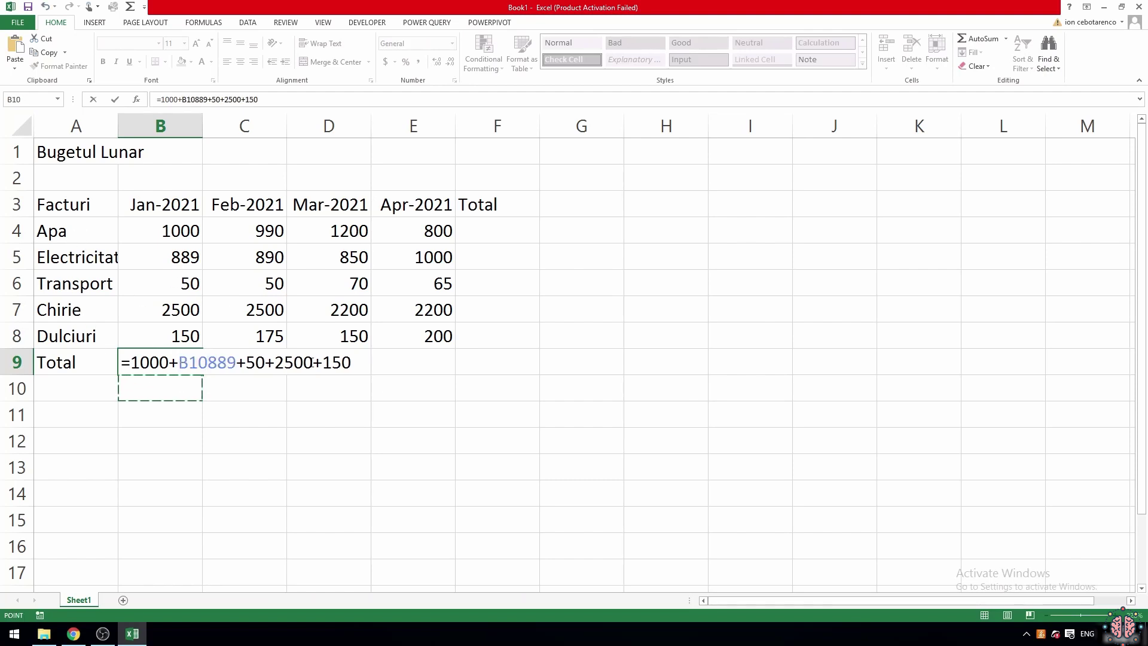
pyautogui.press('BackSpace')
pyautogui.press('BackSpace')
pyautogui.press('BackSpace')
pyautogui.press('Return')
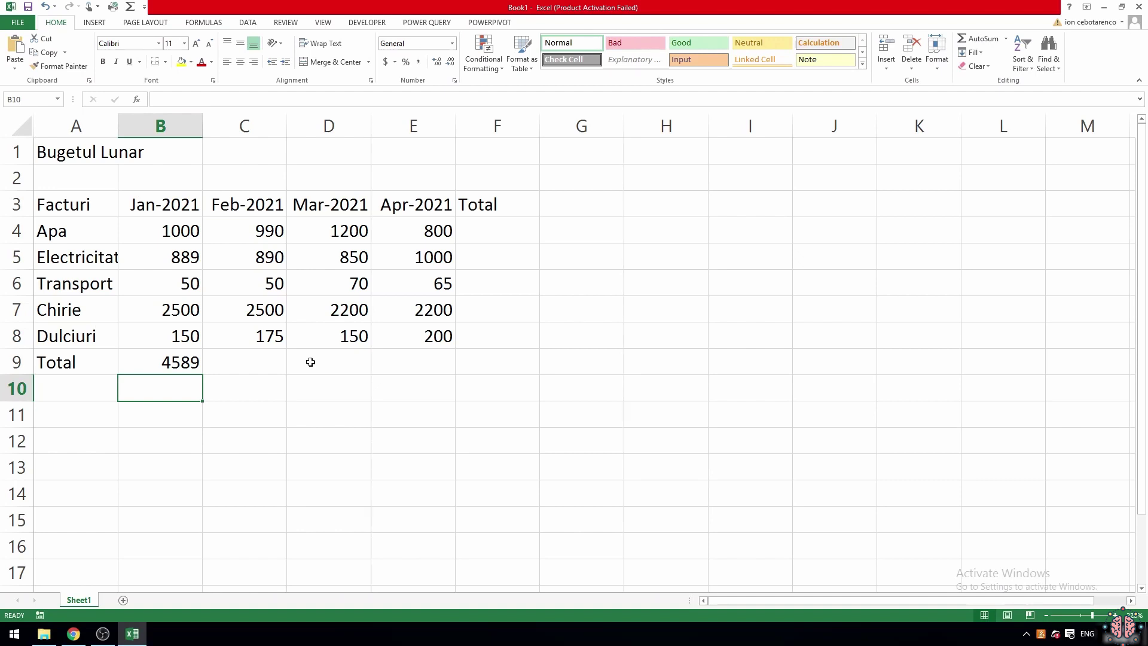
# Step: Change the first amount in B9's formula from 1000 to 10000, making the total 13589
pyautogui.doubleClick(192, 365)
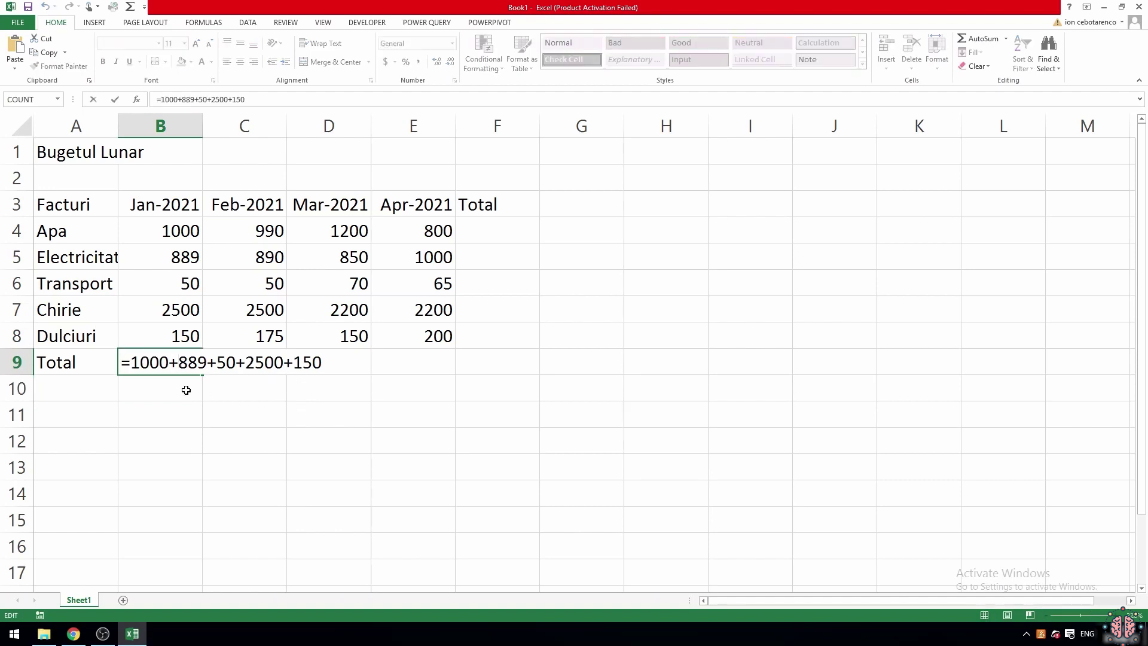
pyautogui.press('Left')
pyautogui.press('Left')
pyautogui.press('Left')
pyautogui.write('0')
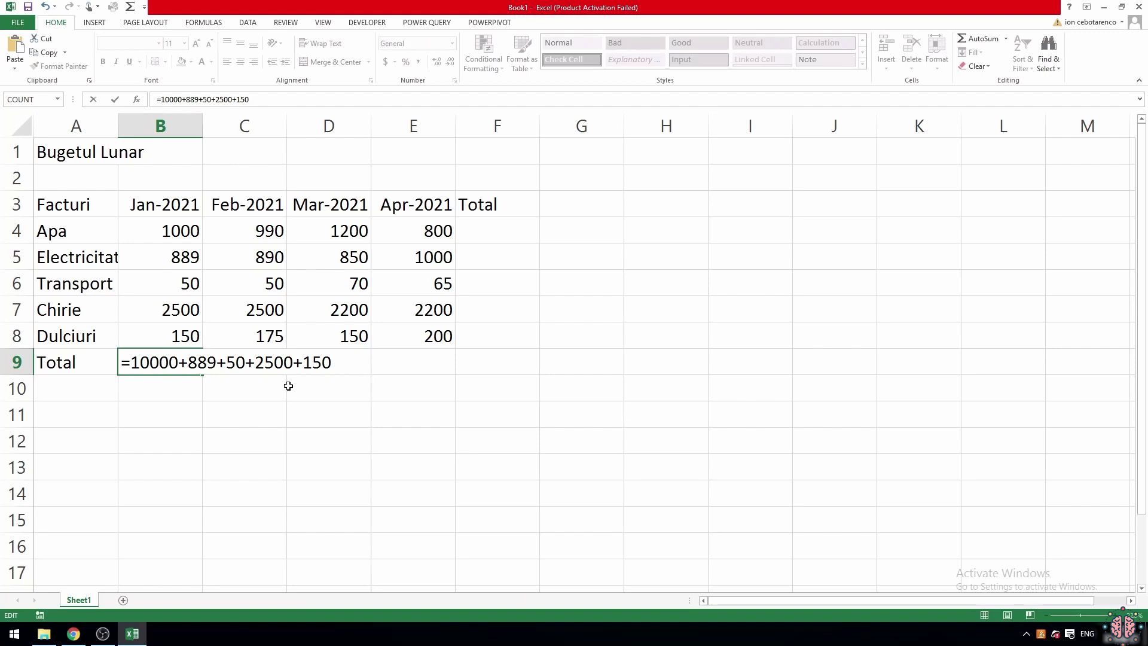
pyautogui.press('Return')
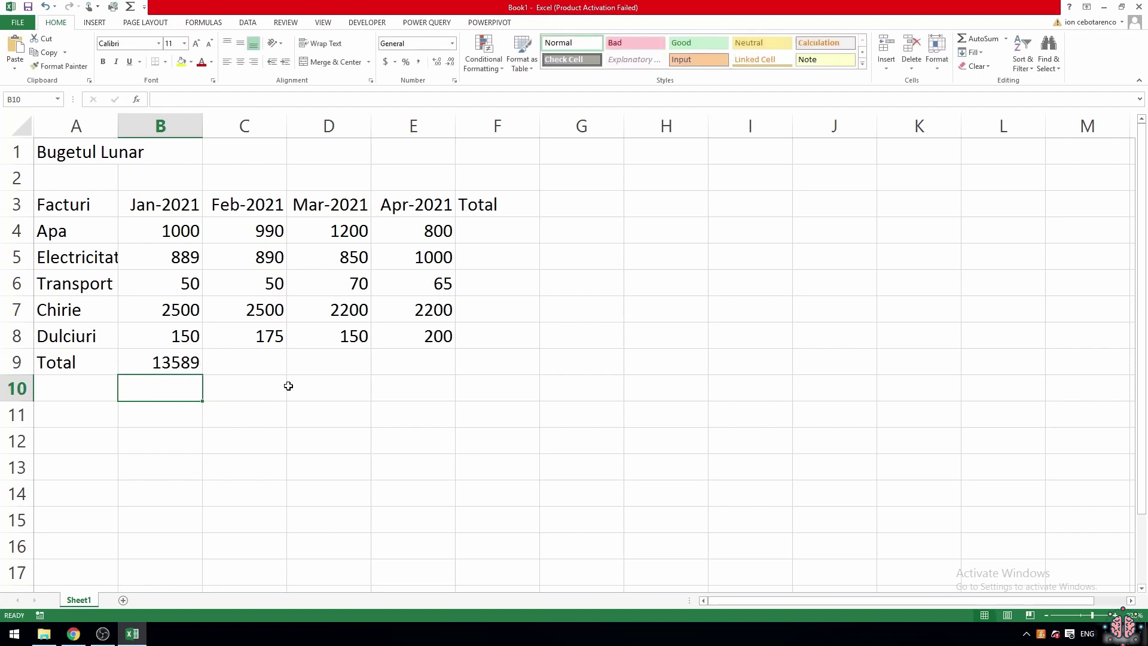
# Step: Compare B9 against the status-bar sum of B4:B8, then reopen B9's formula for editing
pyautogui.click(186, 359)
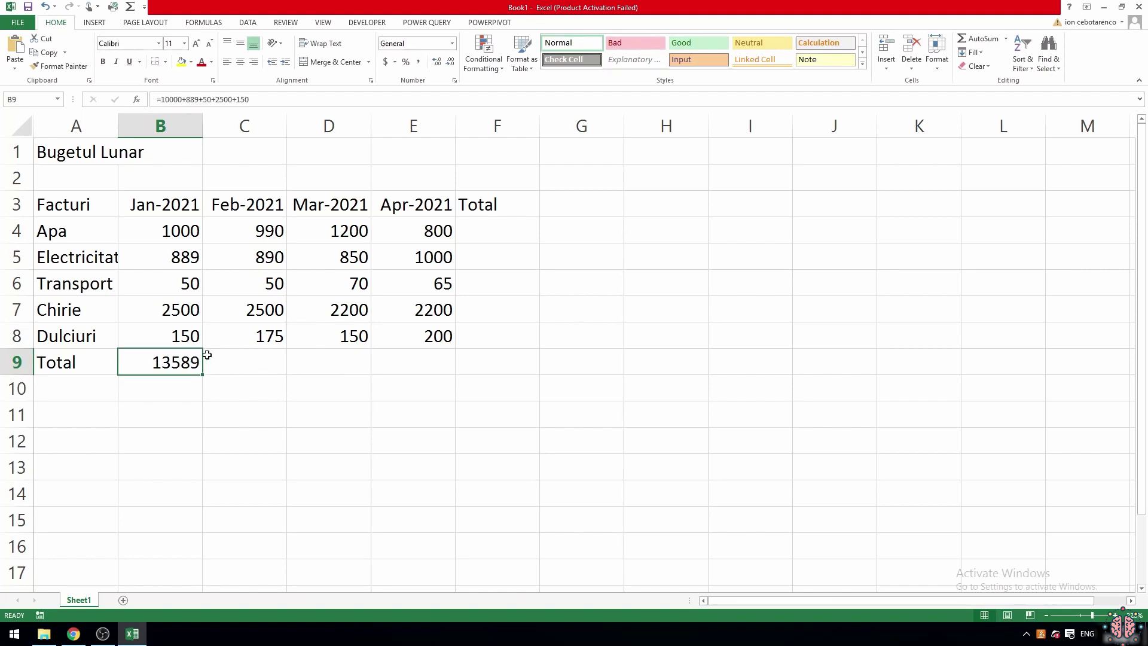
pyautogui.moveTo(149, 230); pyautogui.dragTo(135, 341)
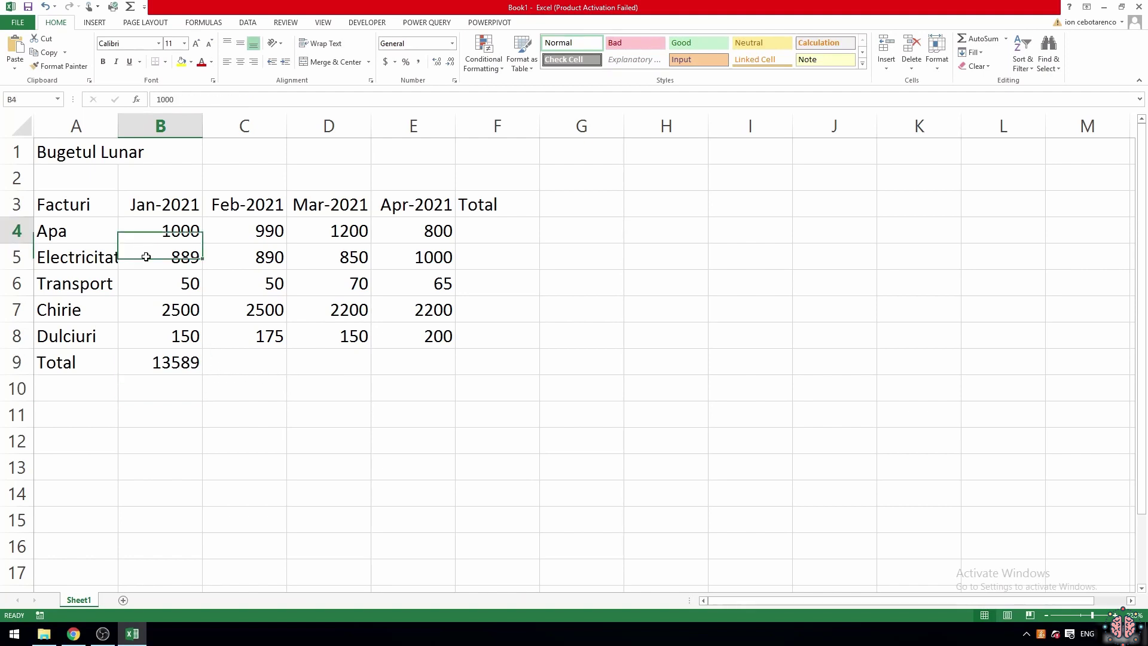
pyautogui.click(149, 362)
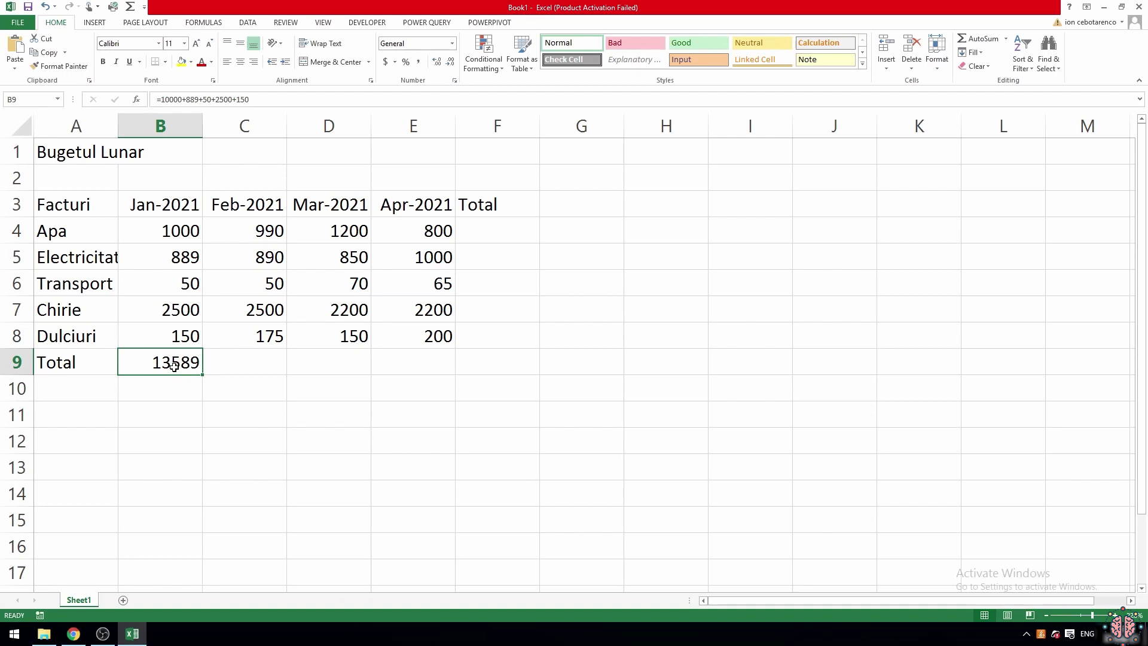
pyautogui.doubleClick(177, 362)
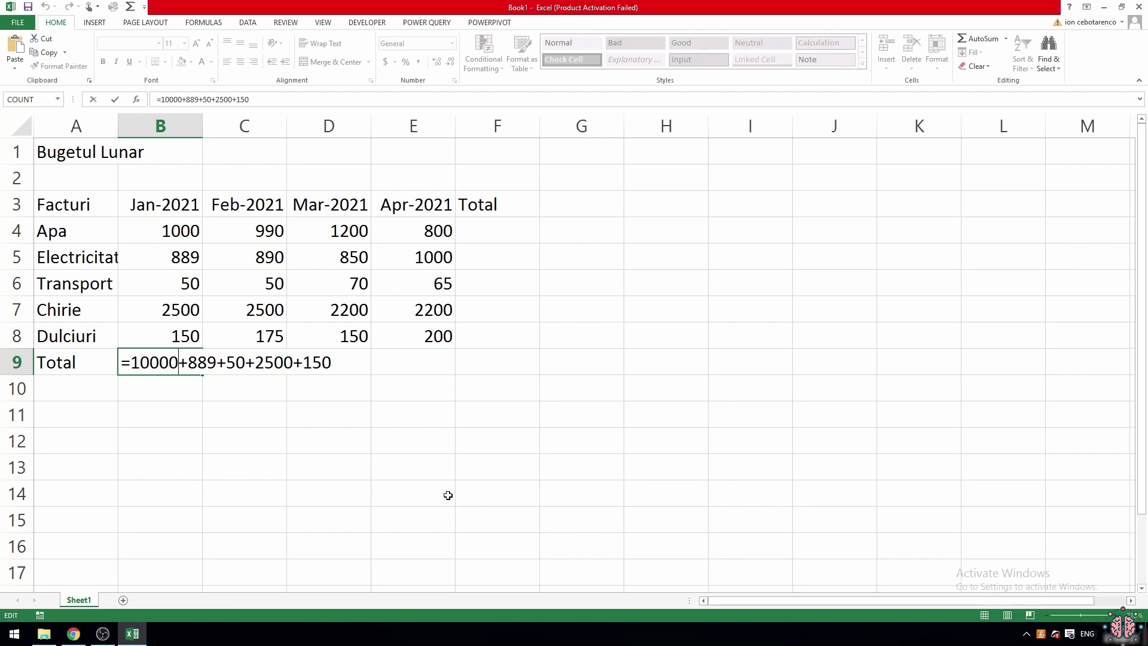
# Step: Remove the extra zero so B9 reads =1000+889+50+2500+150 again, totalling 4589
pyautogui.press('BackSpace')
pyautogui.press('Return')
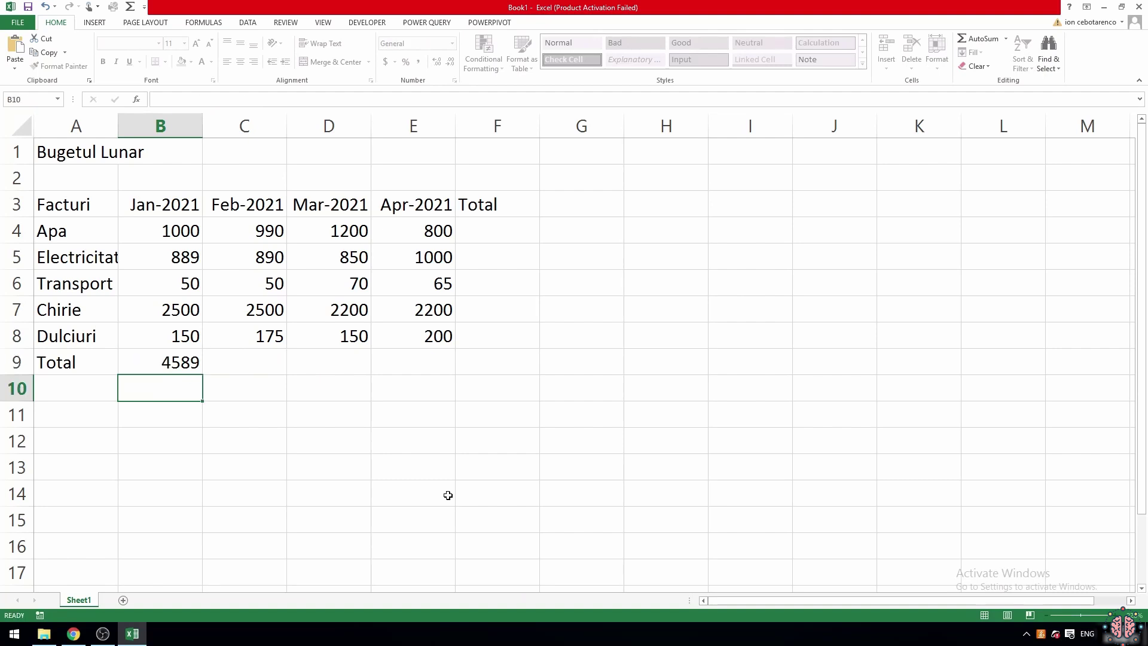
pyautogui.press('Up')
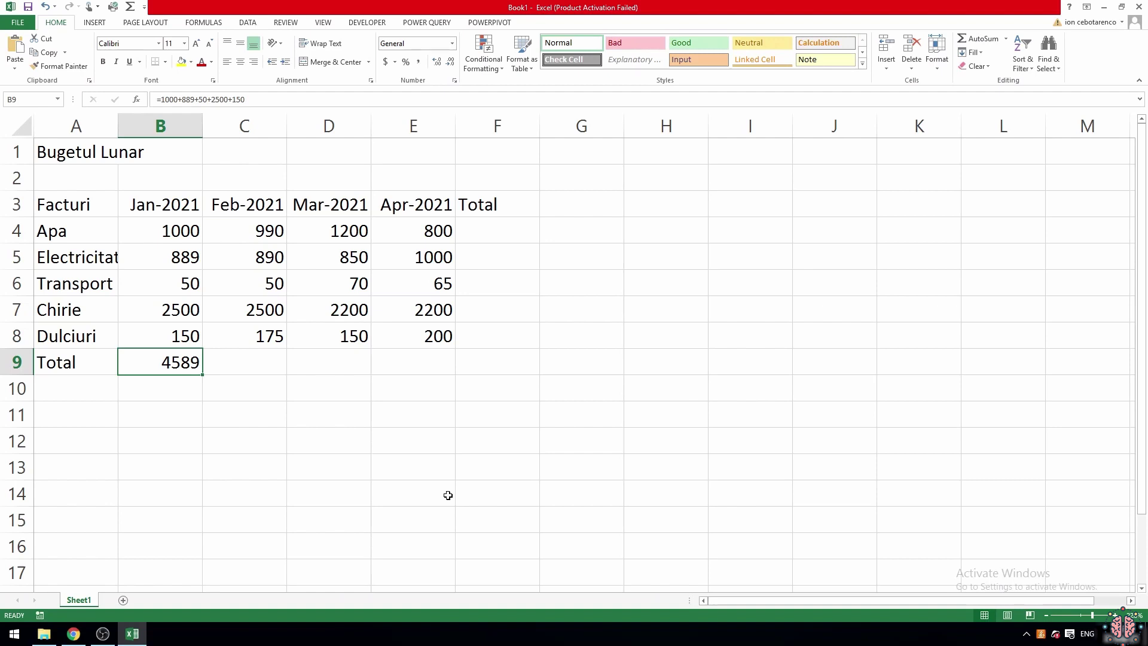
pyautogui.doubleClick(191, 361)
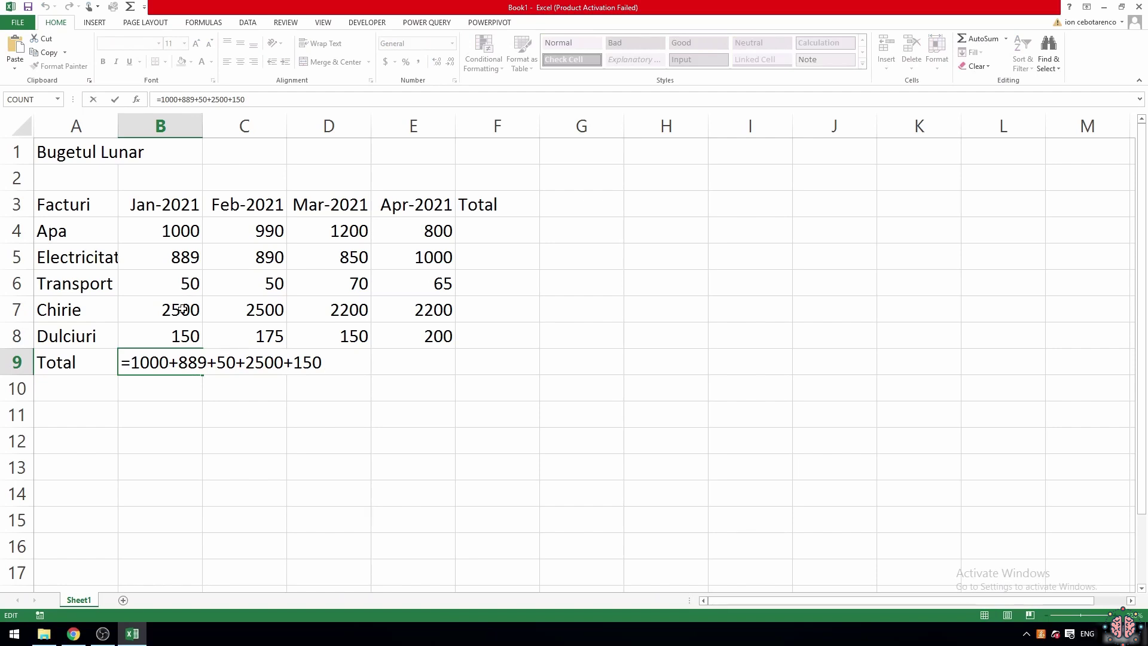
pyautogui.hotkey('ctrl', 'Return')
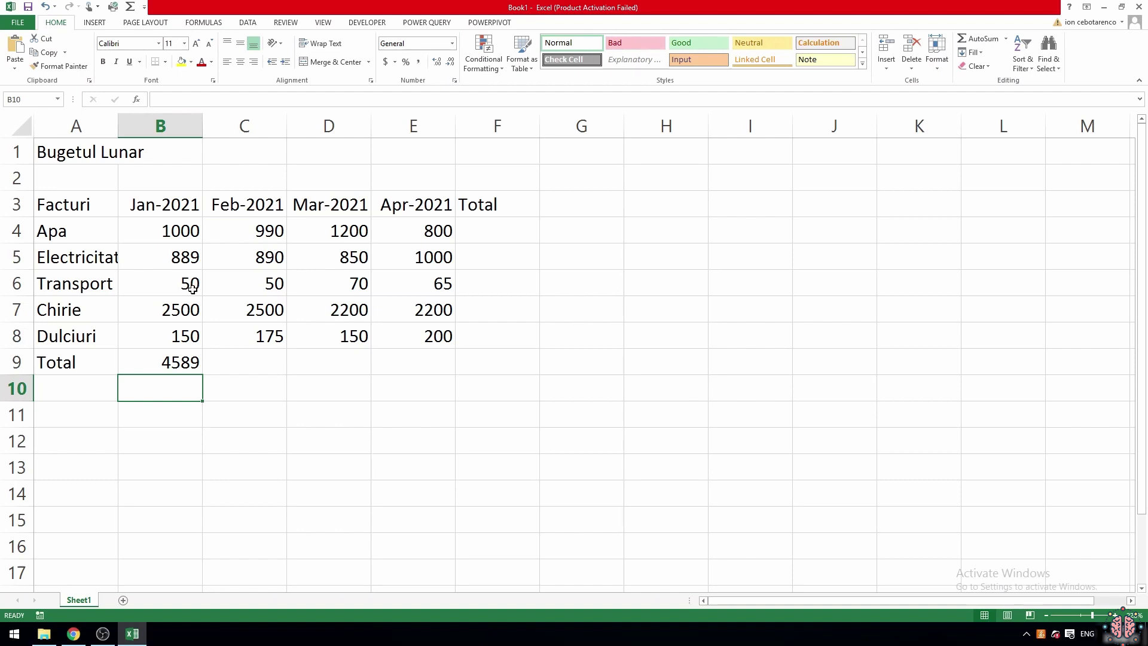
# Step: Change January's Transport amount in B6 from 50 to 60
pyautogui.doubleClick(192, 289)
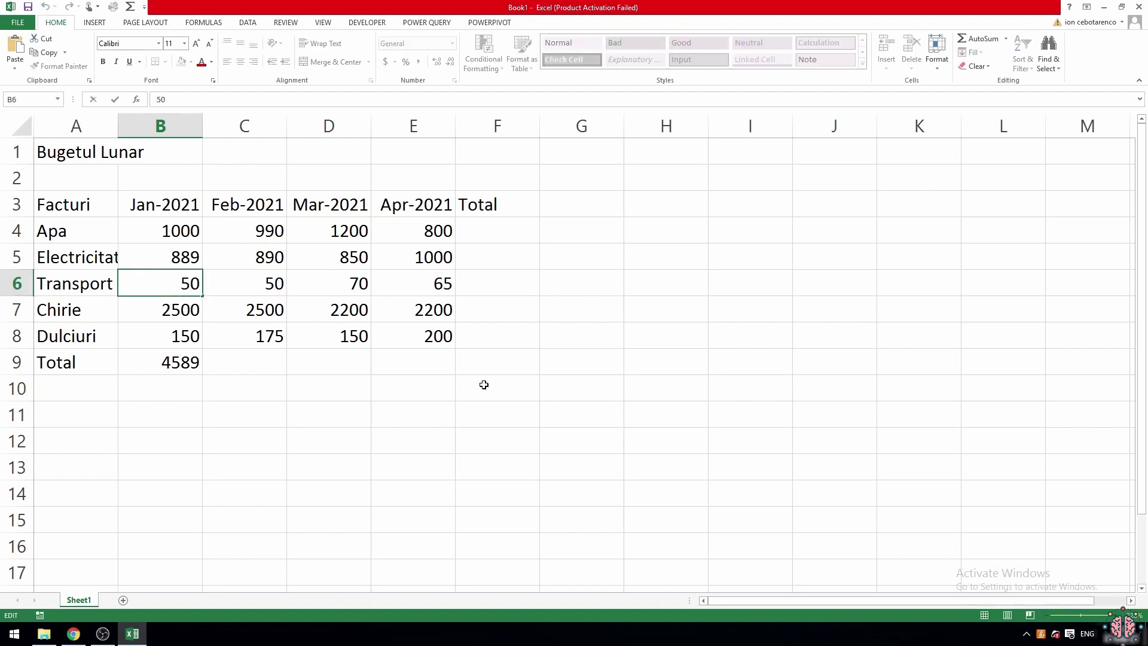
pyautogui.press('BackSpace')
pyautogui.write('6')
pyautogui.press('Return')
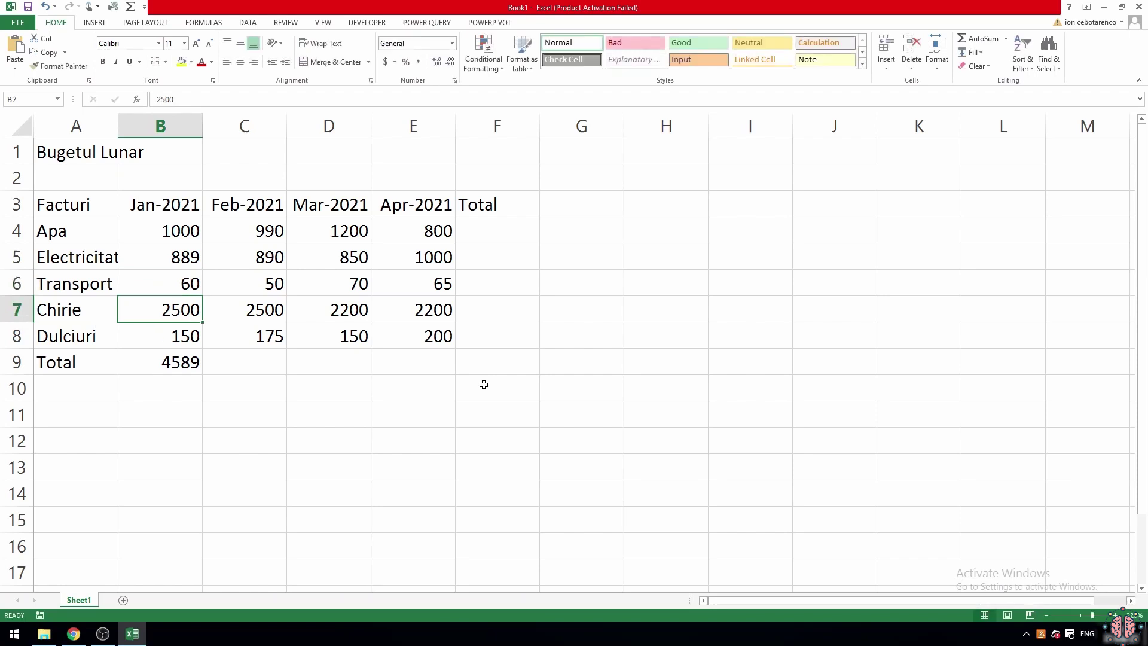
# Step: Update B9's formula from +50+ to +60+ so the January total becomes 4599
pyautogui.click(177, 367)
pyautogui.doubleClick(190, 365)
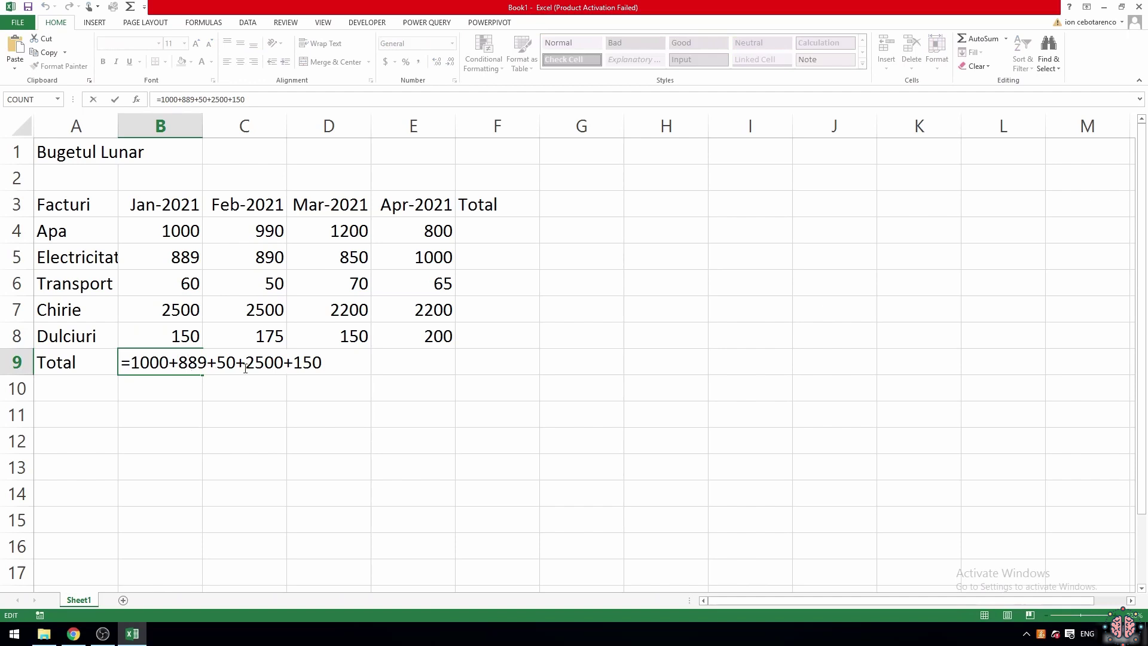
pyautogui.click(226, 362)
pyautogui.press('BackSpace')
pyautogui.write('6')
pyautogui.press('Return')
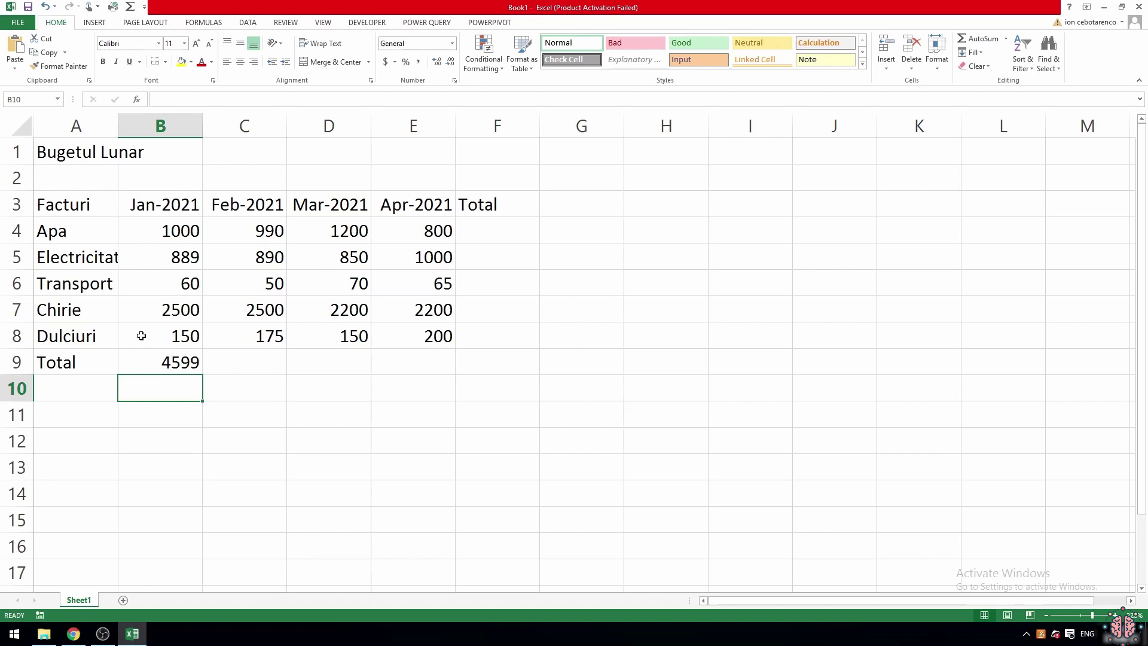
# Step: Set January's Transport amount in B6 back to 50
pyautogui.doubleClick(187, 282)
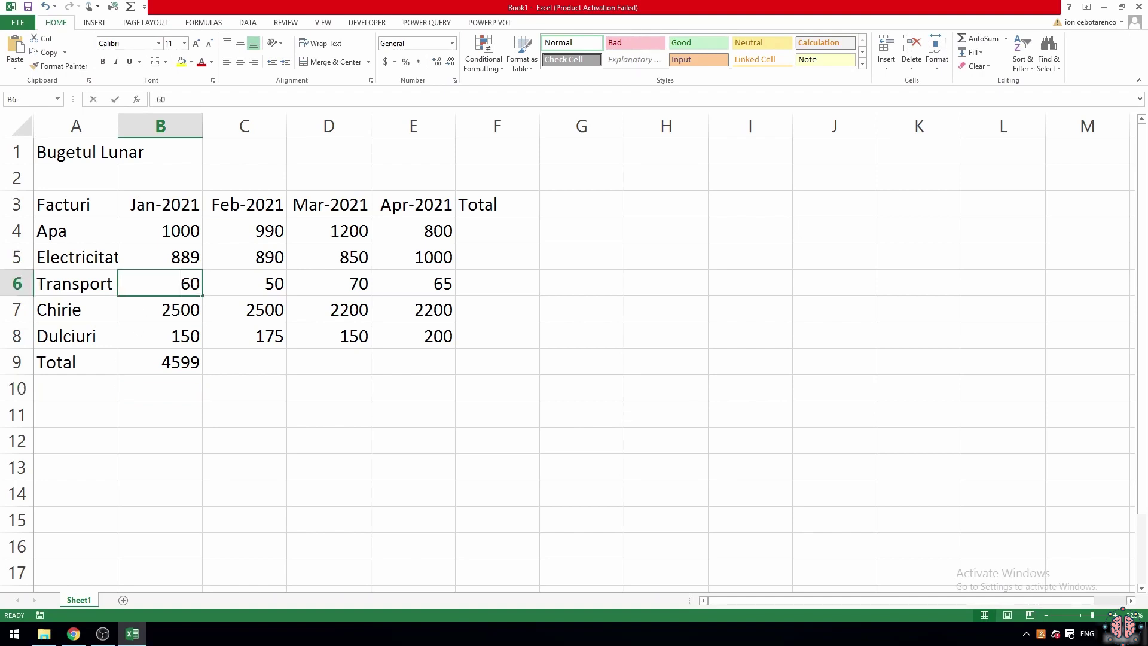
pyautogui.press('BackSpace')
pyautogui.write('5')
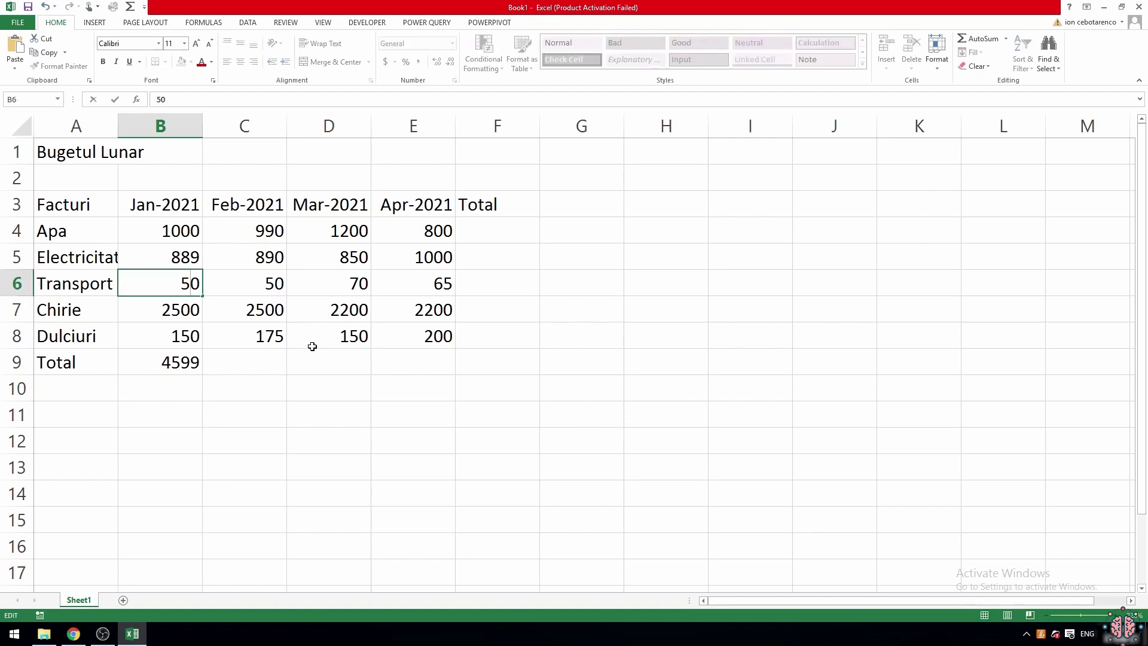
pyautogui.press('Return')
# Step: Restore B9's formula from +60+ to +50+, bringing the total back to 4589
pyautogui.doubleClick(181, 360)
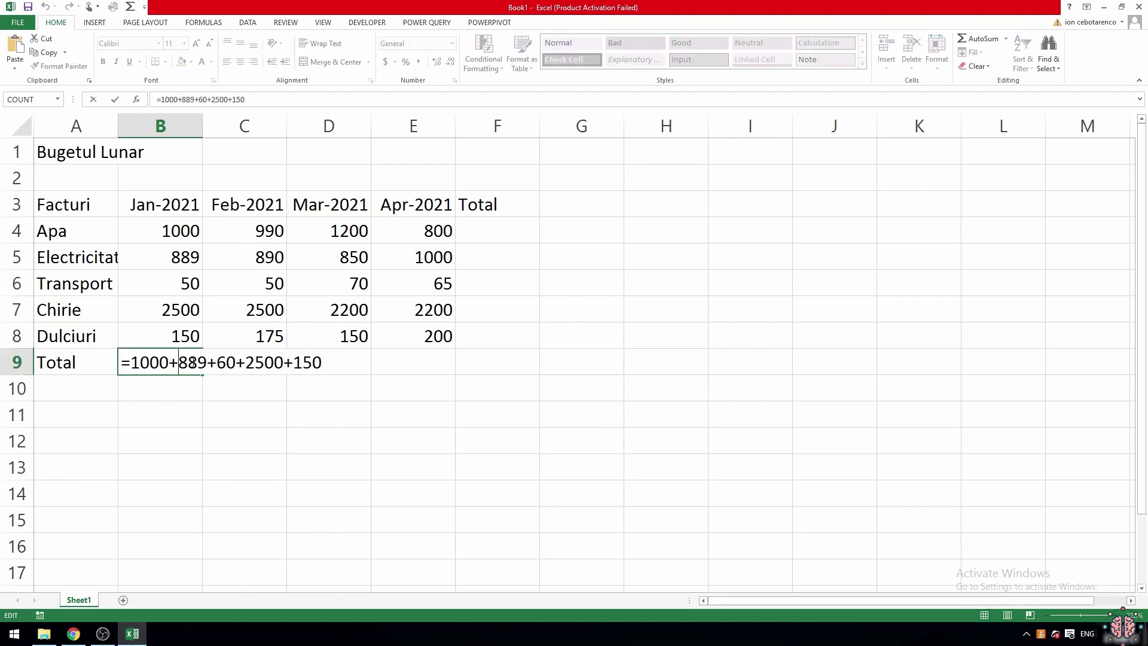
pyautogui.click(226, 362)
pyautogui.press('BackSpace')
pyautogui.write('5')
pyautogui.press('Return')
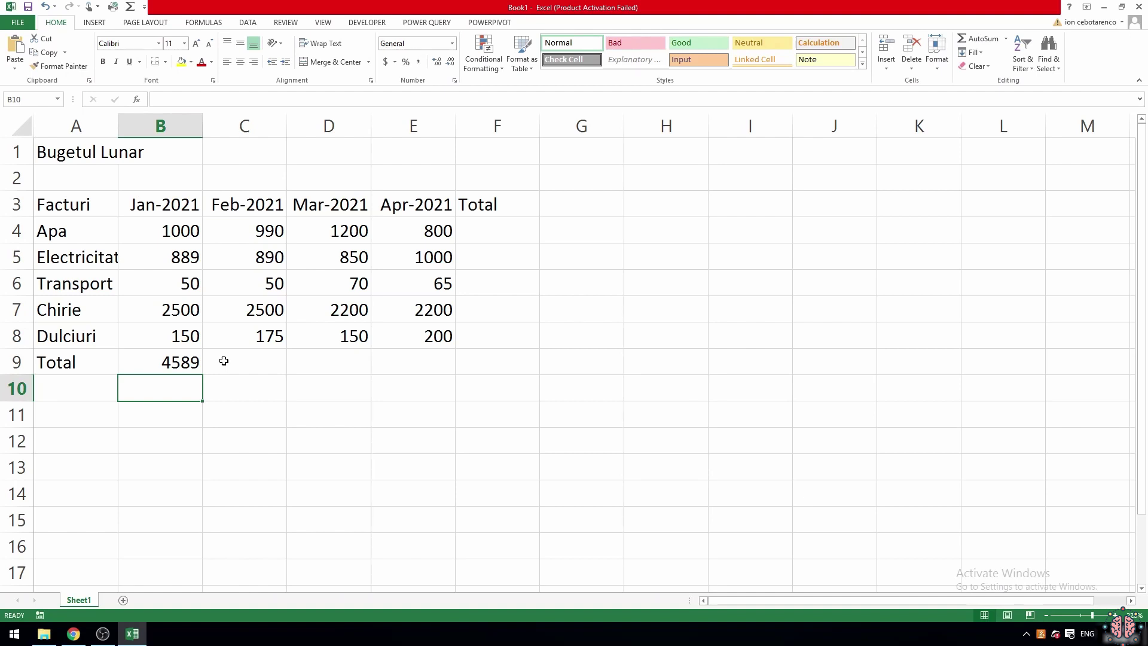
# Step: Inspect B9's hardcoded formula, then delete it to leave the January total empty
pyautogui.press('Up')
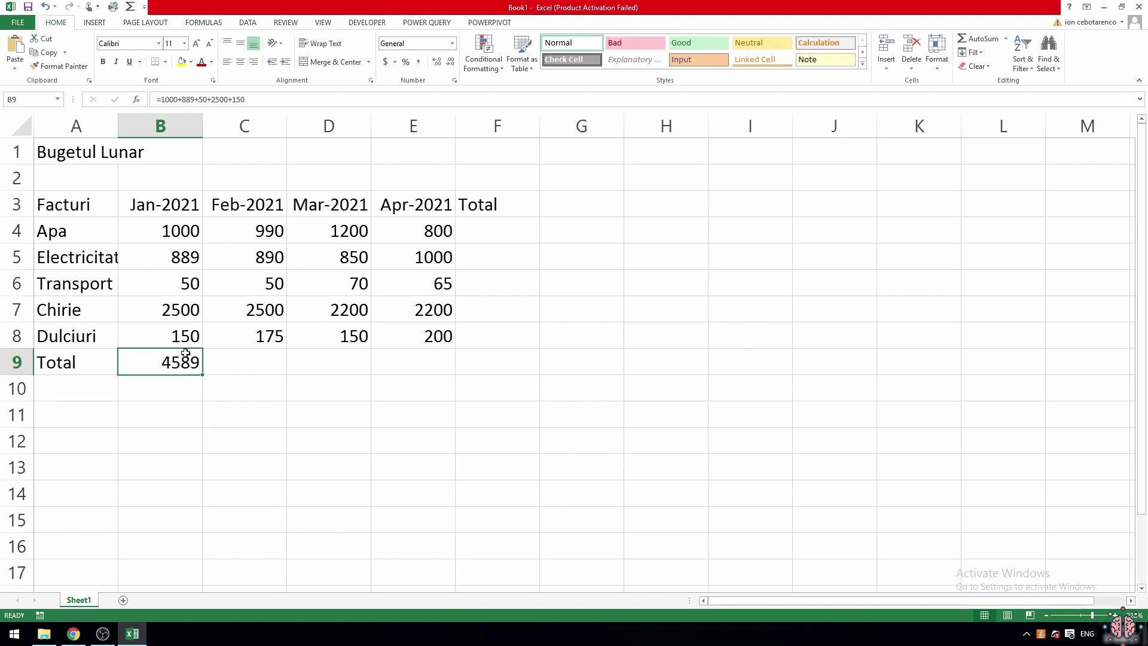
pyautogui.doubleClick(181, 368)
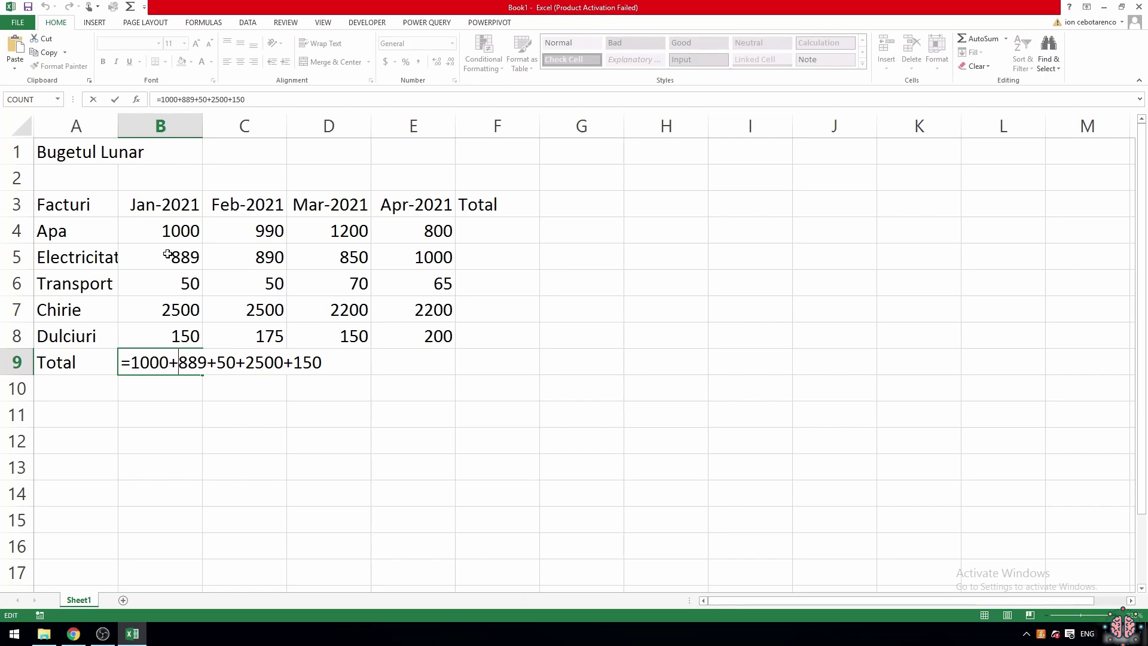
pyautogui.press('Return')
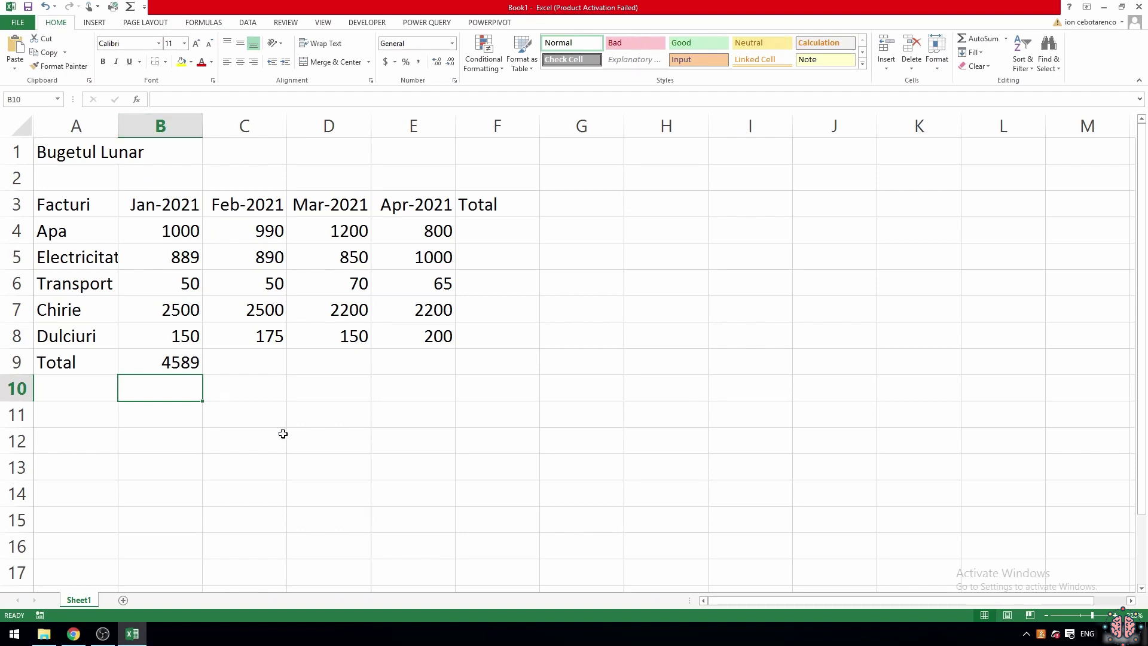
pyautogui.press('Up')
pyautogui.press('Delete')
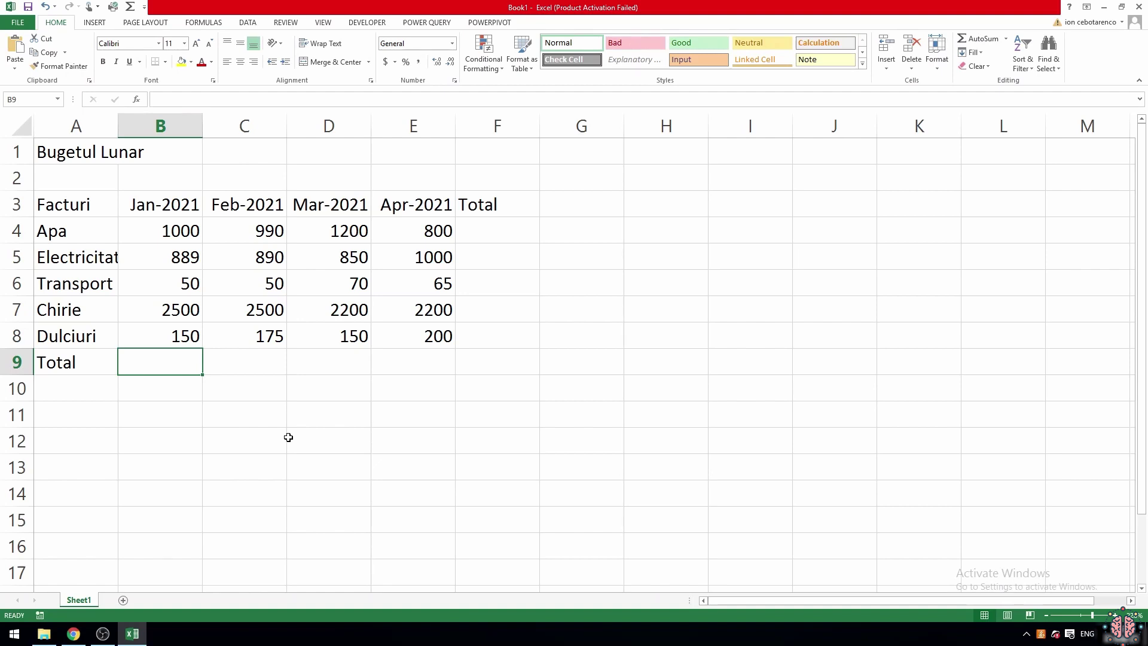
# Step: Enter =B4+B5+B6+B7+B8 in B9 so the 4589 January total uses cell references
pyautogui.write('=')
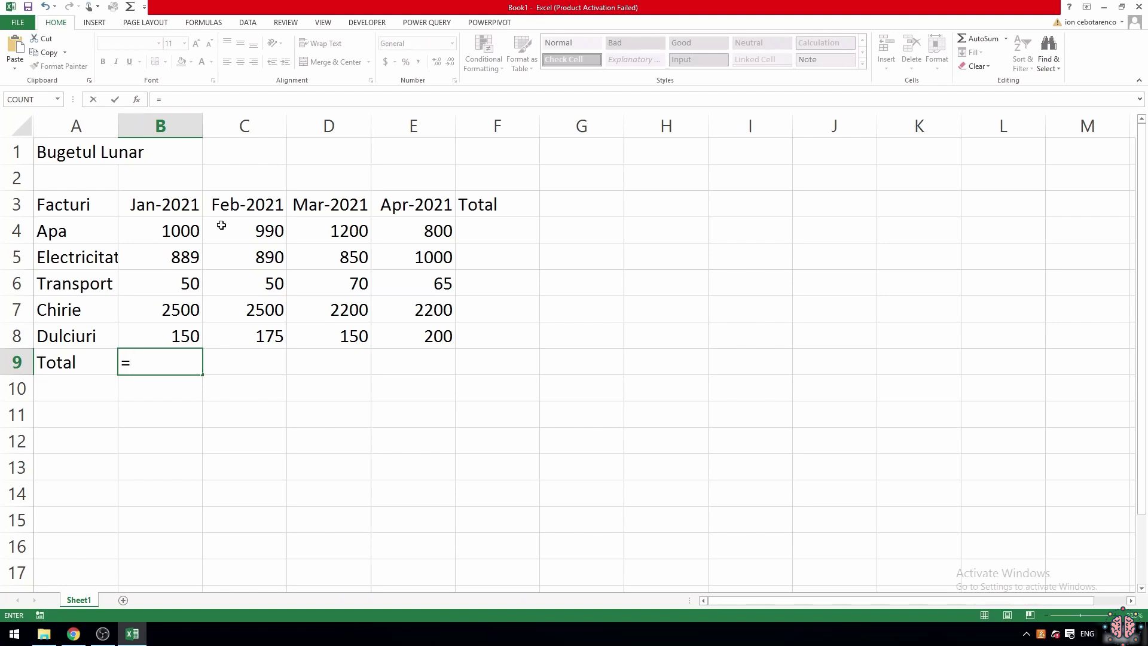
pyautogui.write('B4')
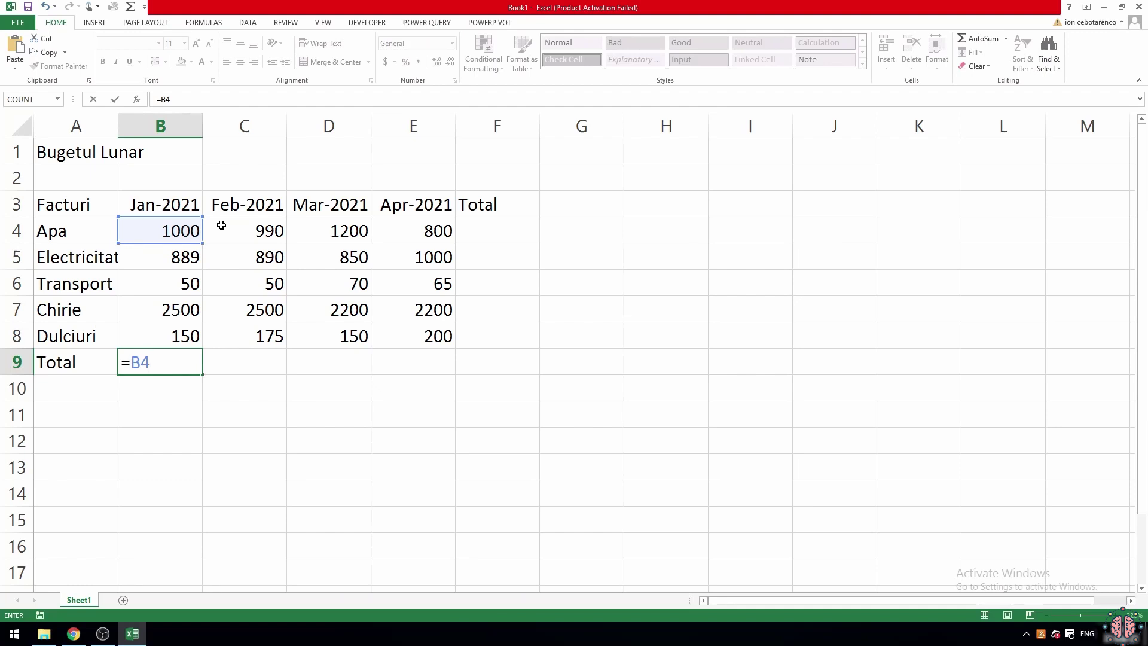
pyautogui.write('+')
pyautogui.write('B5')
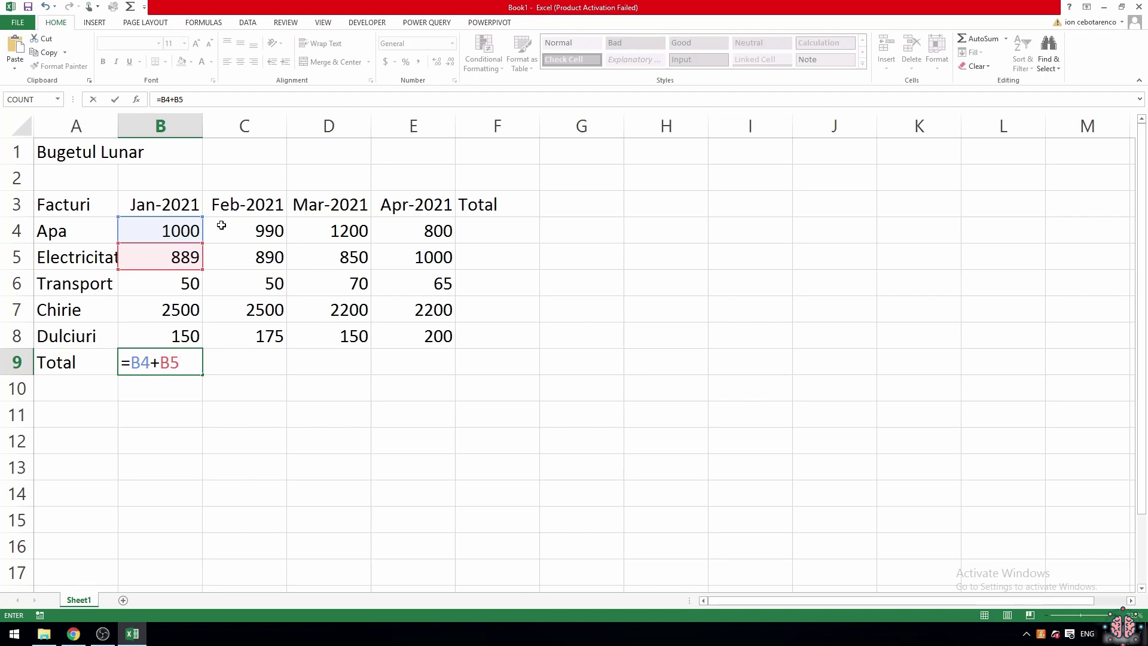
pyautogui.write('B')
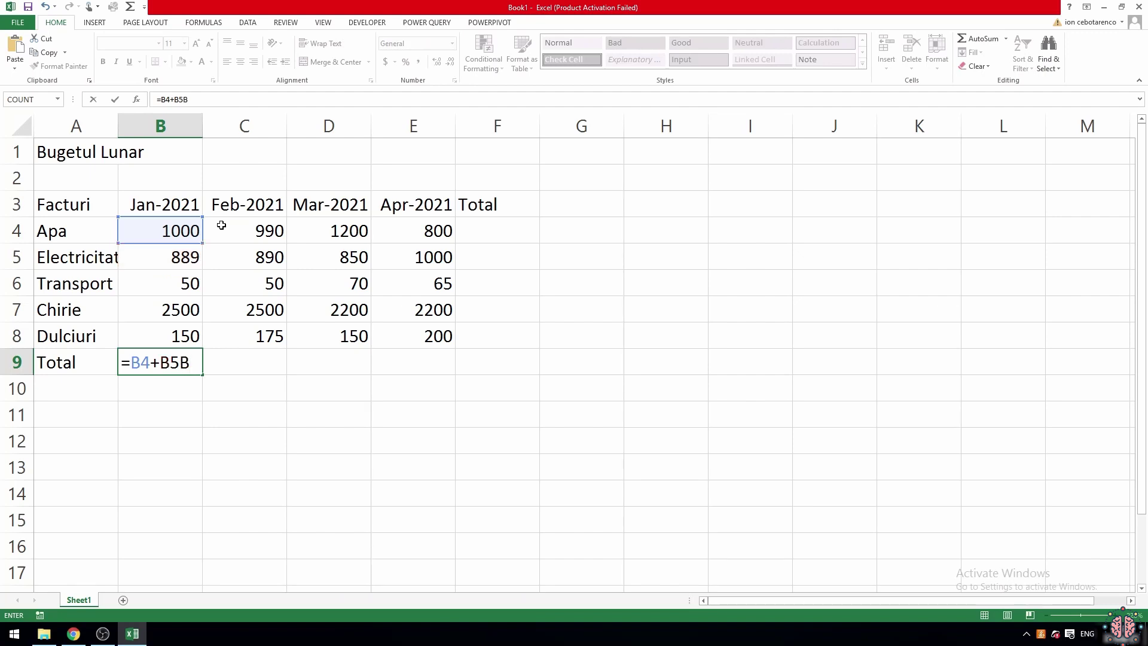
pyautogui.press('BackSpace')
pyautogui.write('+')
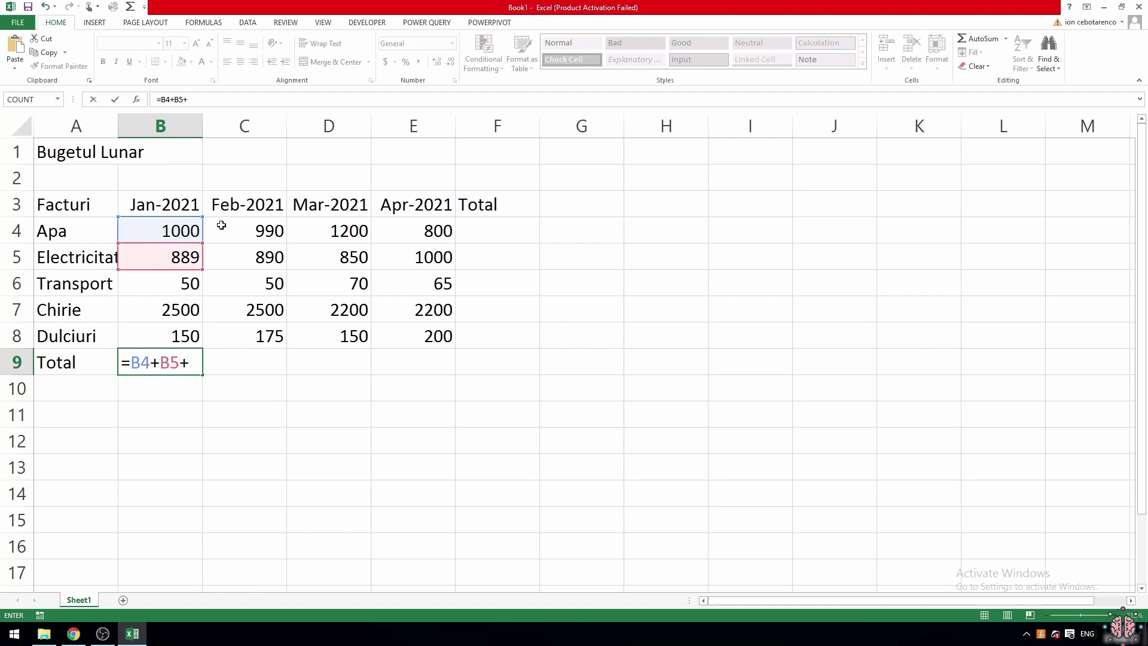
pyautogui.write('B6')
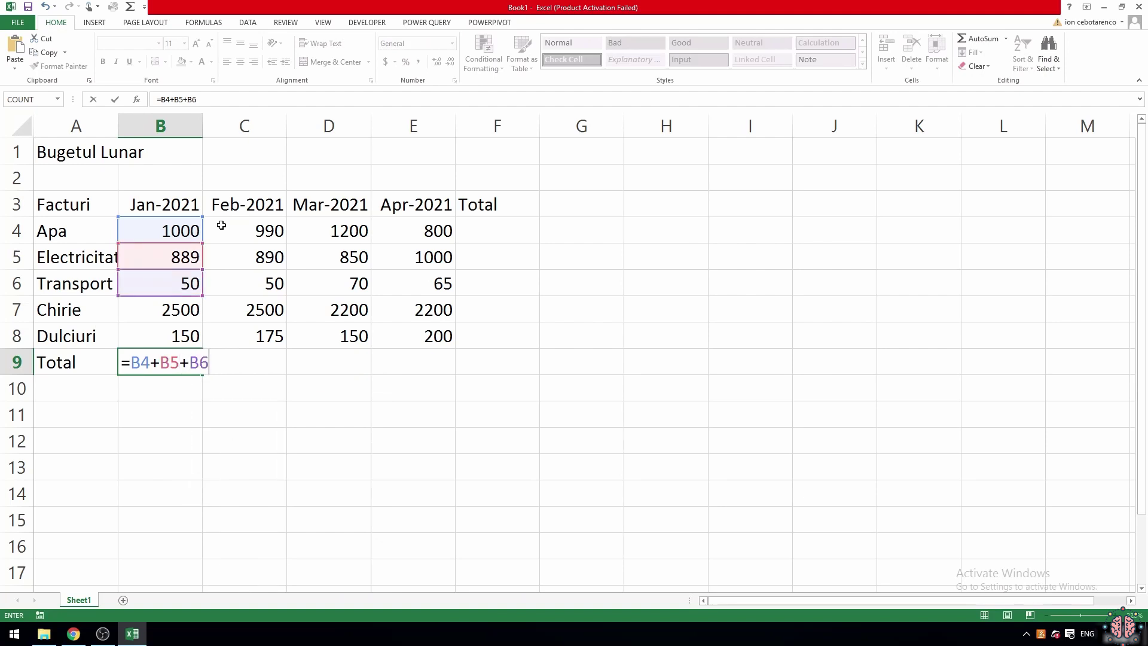
pyautogui.write('+B')
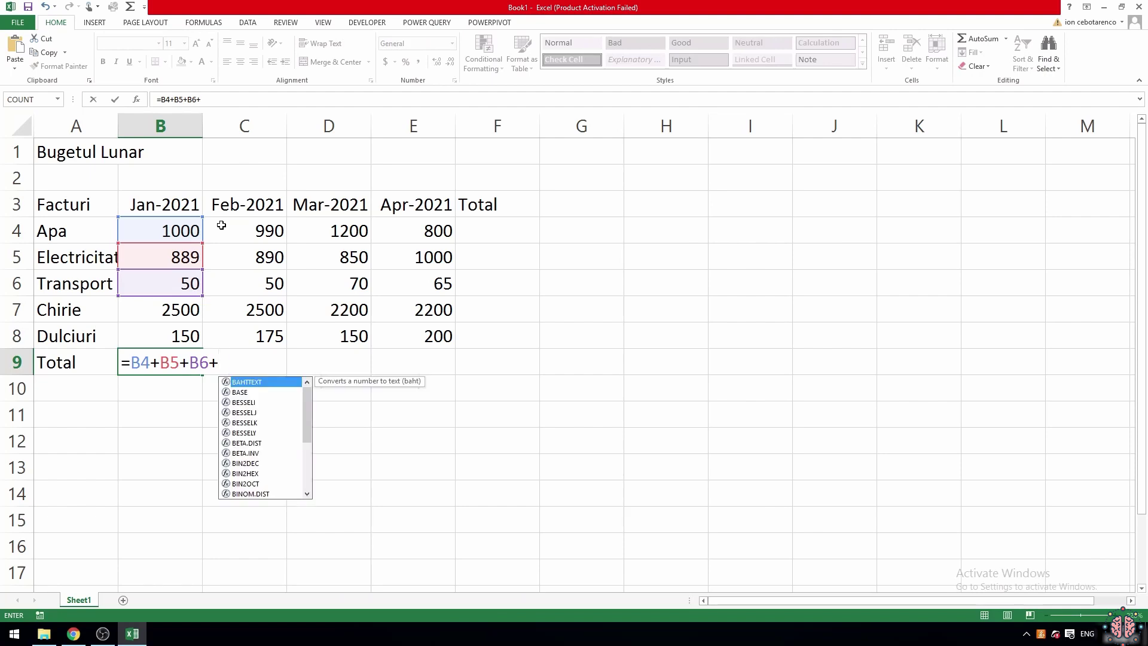
pyautogui.write('7')
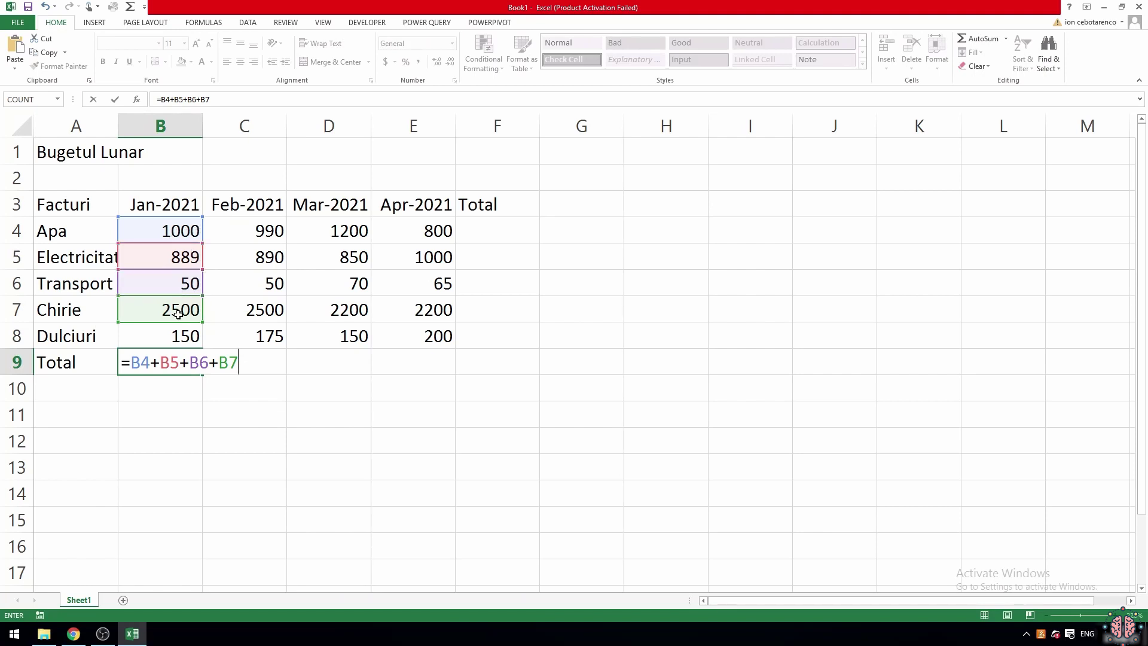
pyautogui.write('+')
pyautogui.write('B8')
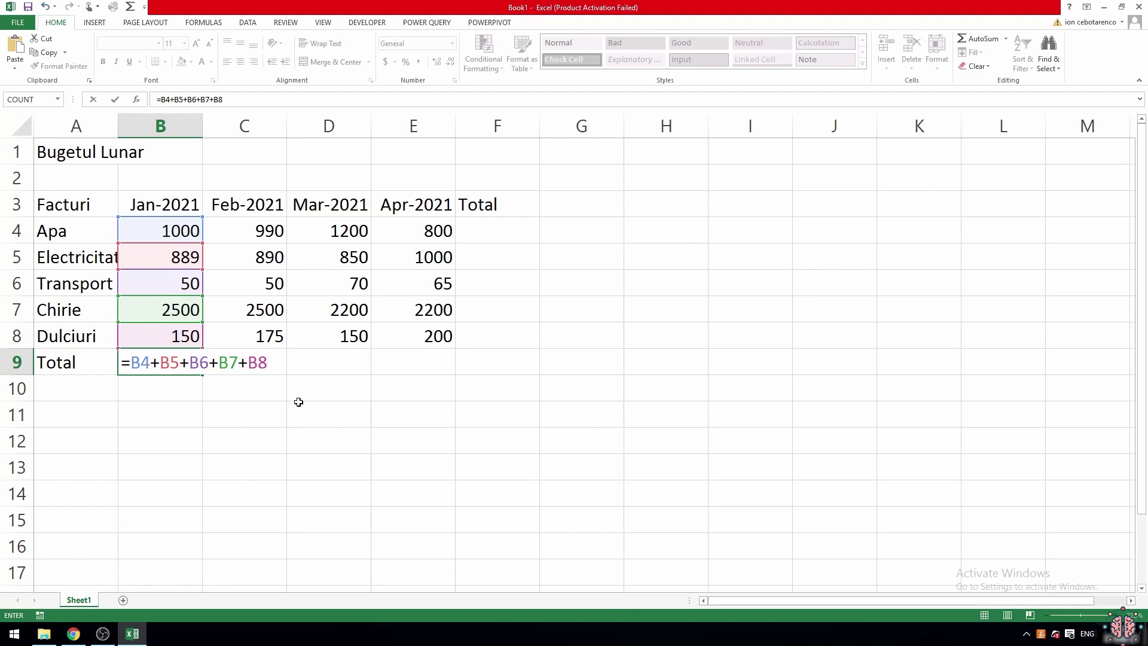
pyautogui.press('Return')
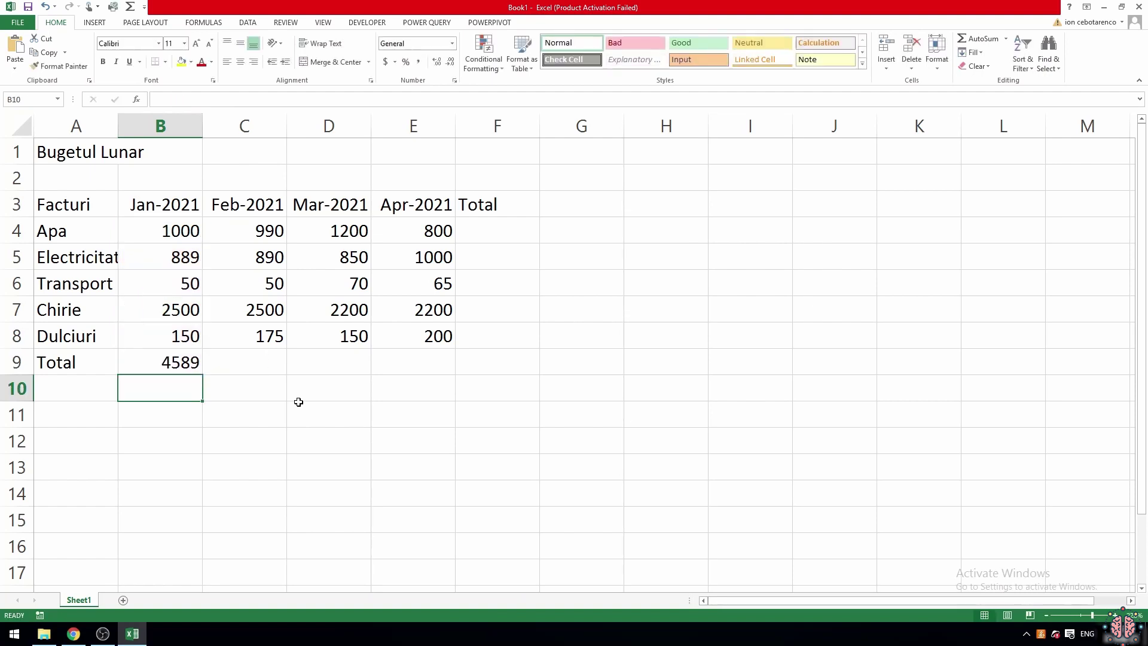
# Step: Test B9's recalculation by changing Transport in B6 to 60 and back to 50
pyautogui.press('Up')
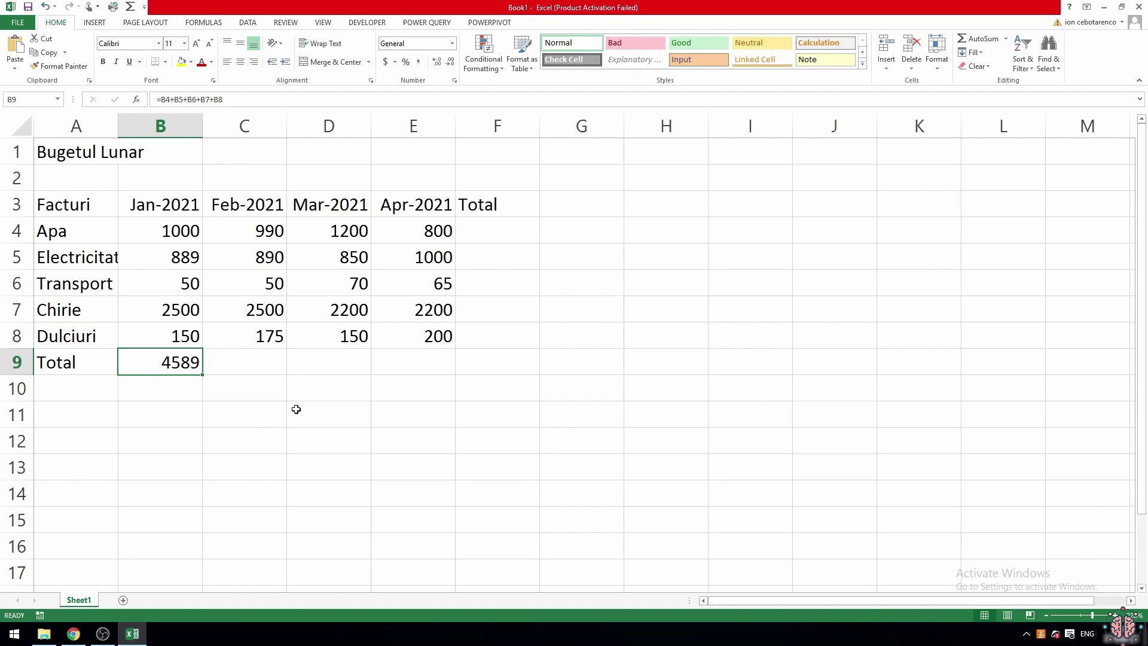
pyautogui.press('Up')
pyautogui.press('Up')
pyautogui.press('Up')
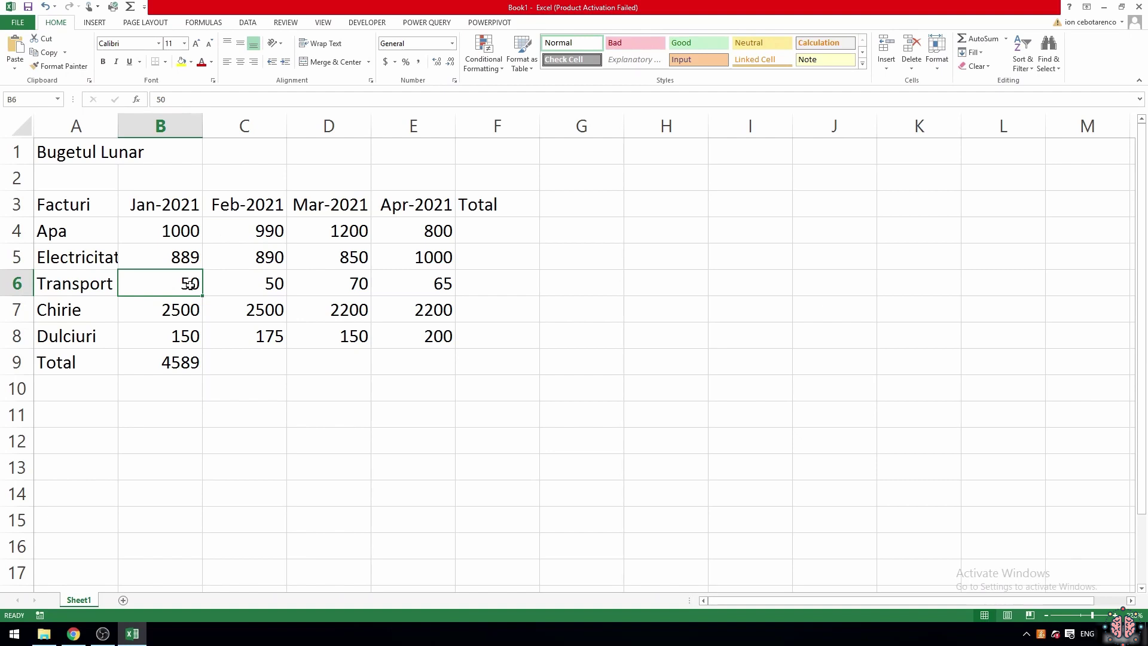
pyautogui.doubleClick(190, 284)
pyautogui.press('BackSpace')
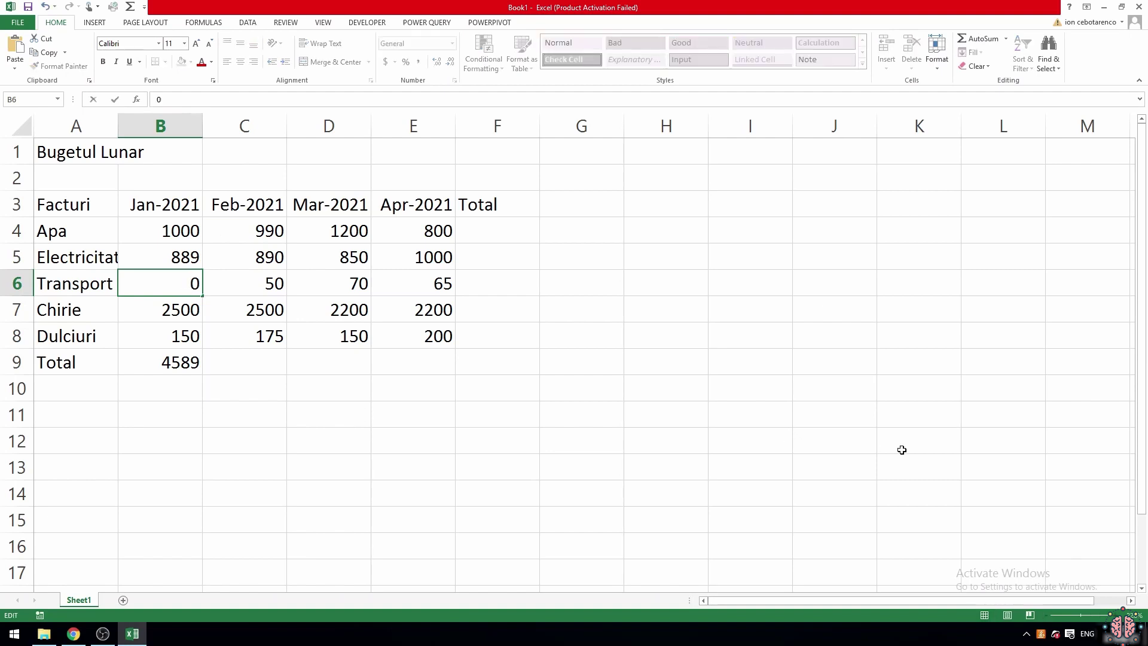
pyautogui.write('6')
pyautogui.press('Return')
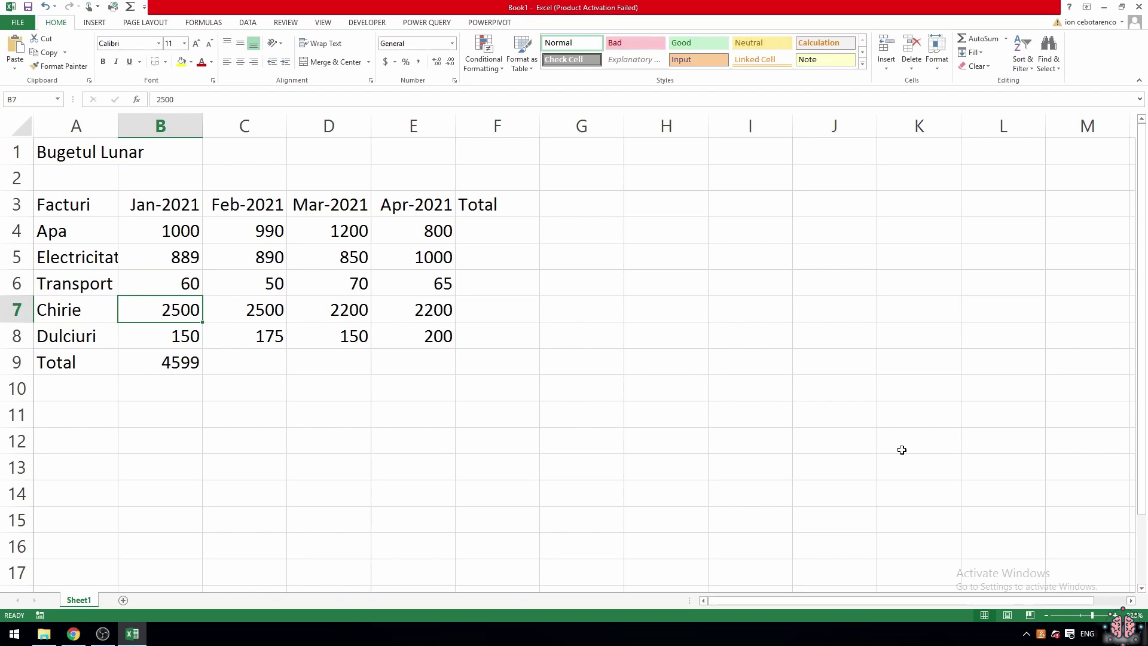
pyautogui.press('Down')
pyautogui.press('Down')
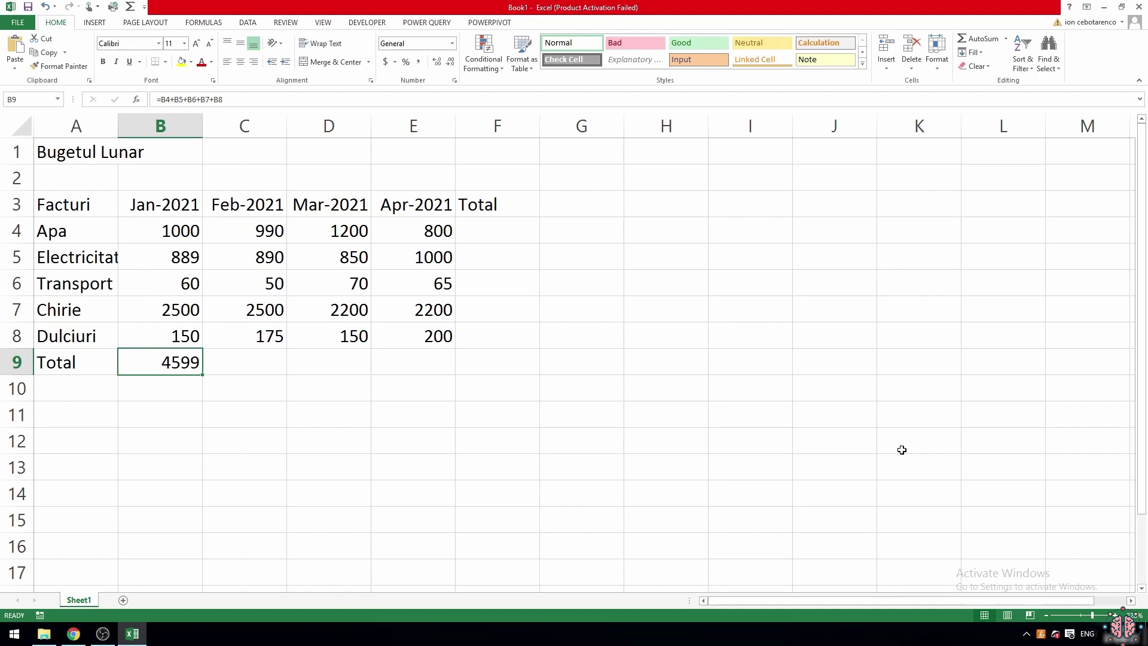
pyautogui.press('Up')
pyautogui.press('Up')
pyautogui.press('Up')
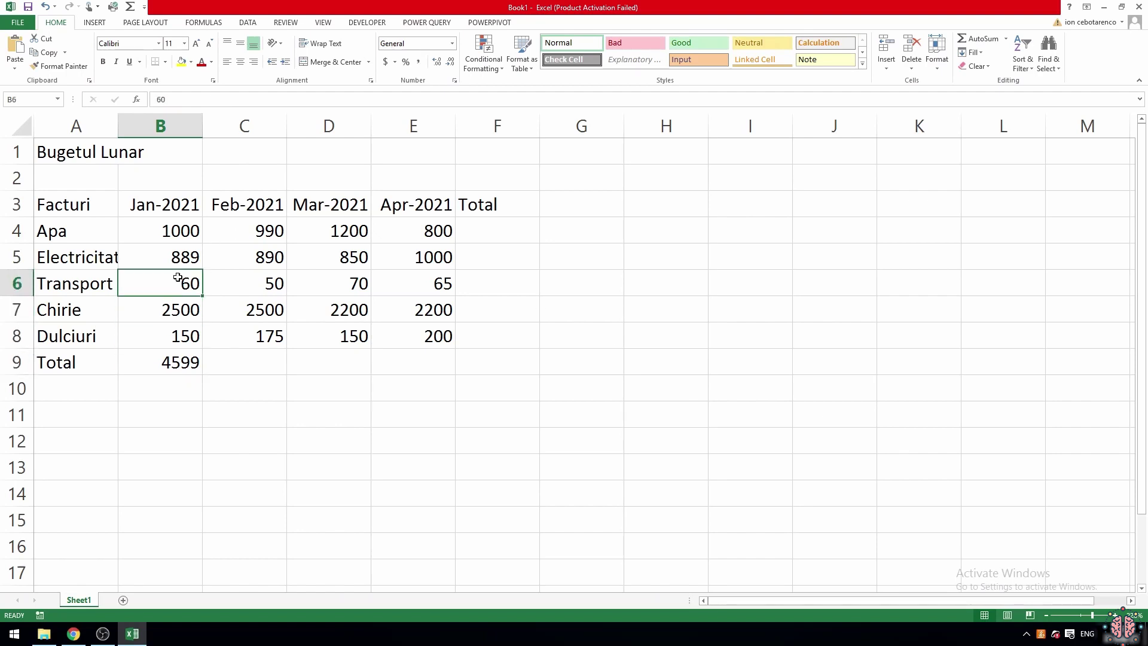
pyautogui.doubleClick(189, 284)
pyautogui.press('BackSpace')
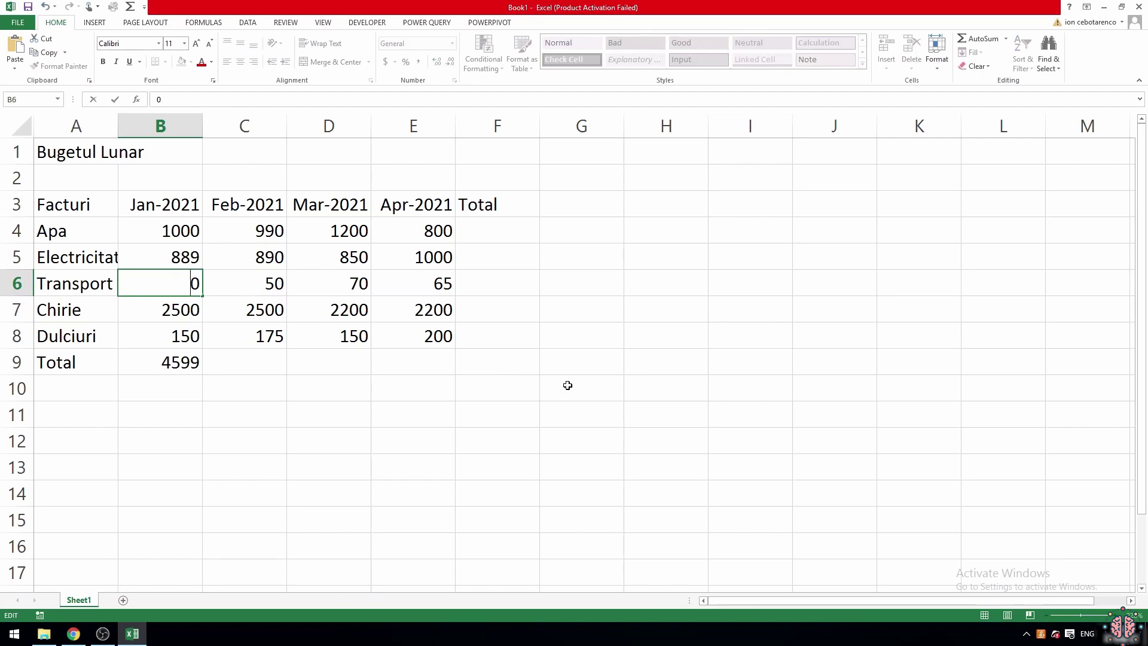
pyautogui.write('5')
pyautogui.press('Return')
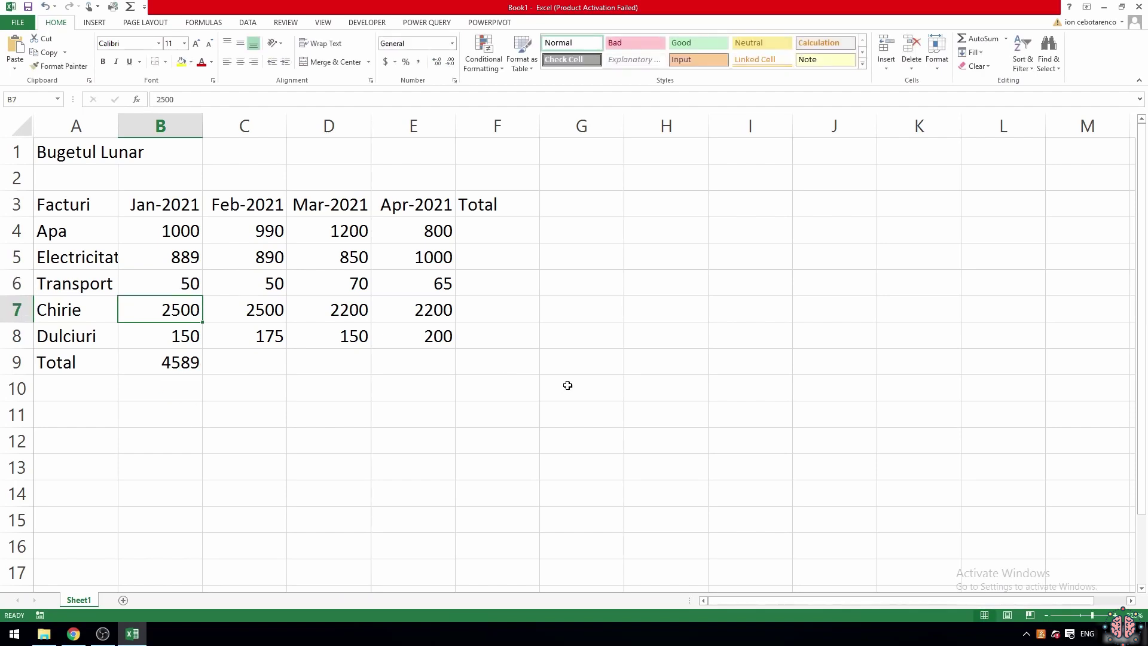
# Step: Change January Dulciuri in B8 to 1150 so B9 recalculates to 5589
pyautogui.press('Down')
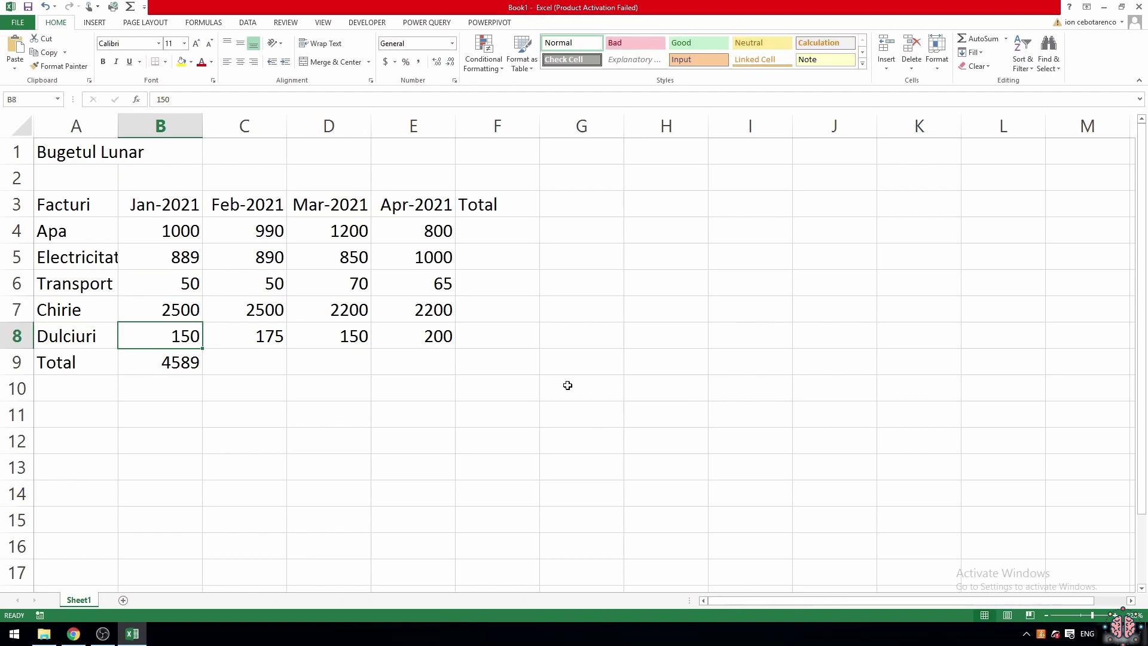
pyautogui.doubleClick(178, 336)
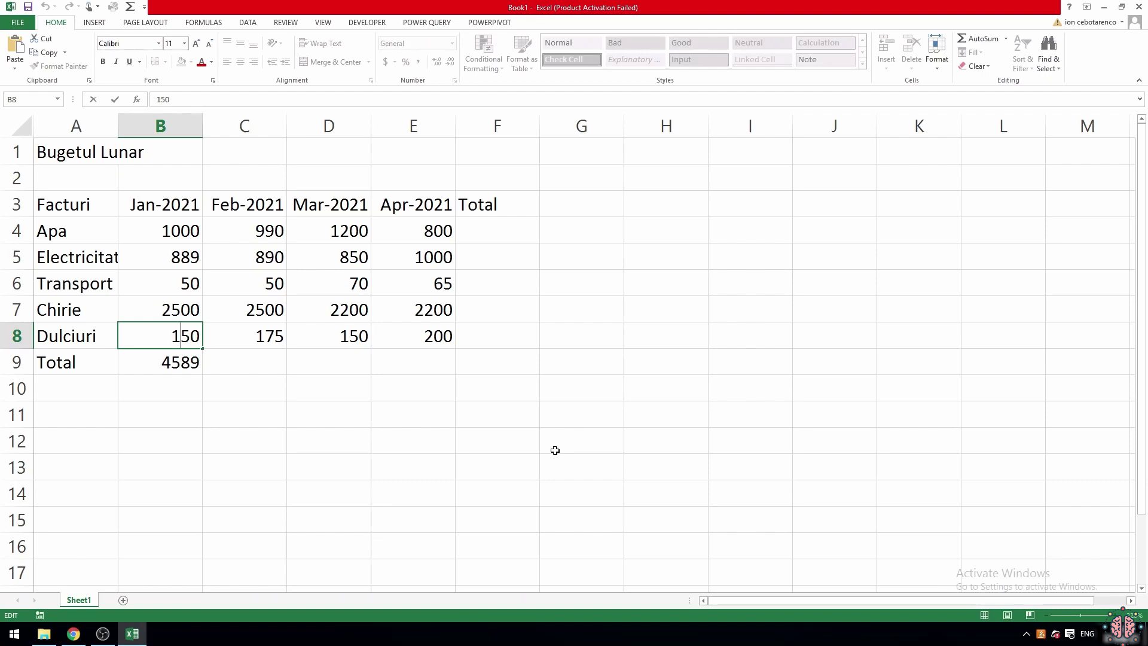
pyautogui.write('1')
pyautogui.press('Return')
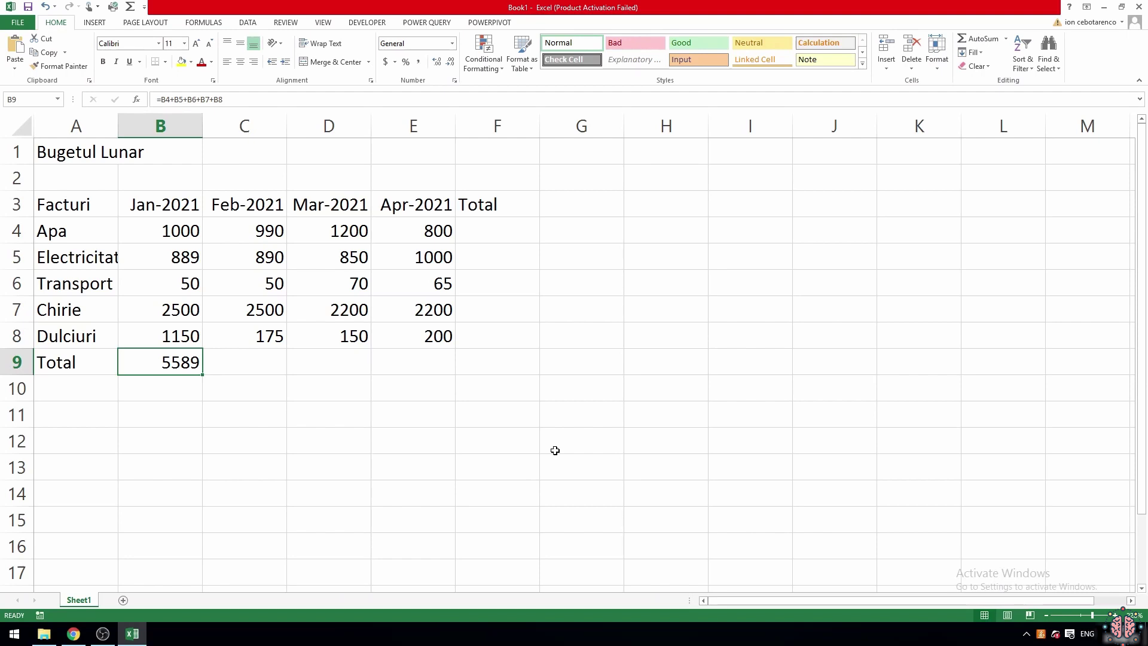
pyautogui.doubleClick(194, 364)
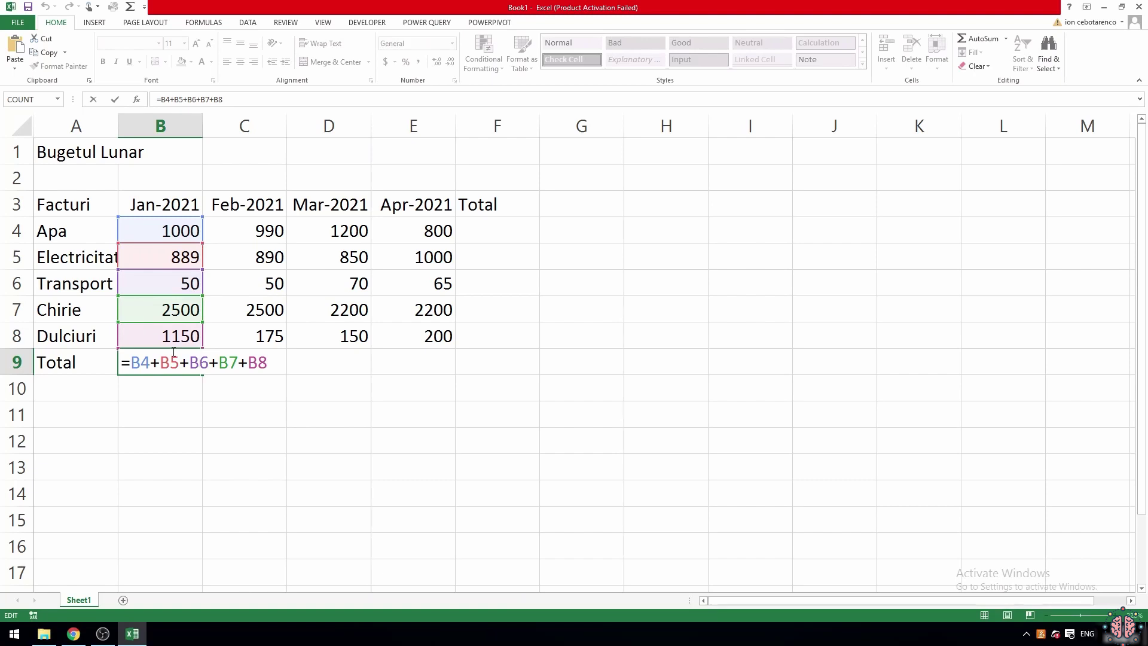
pyautogui.press('Return')
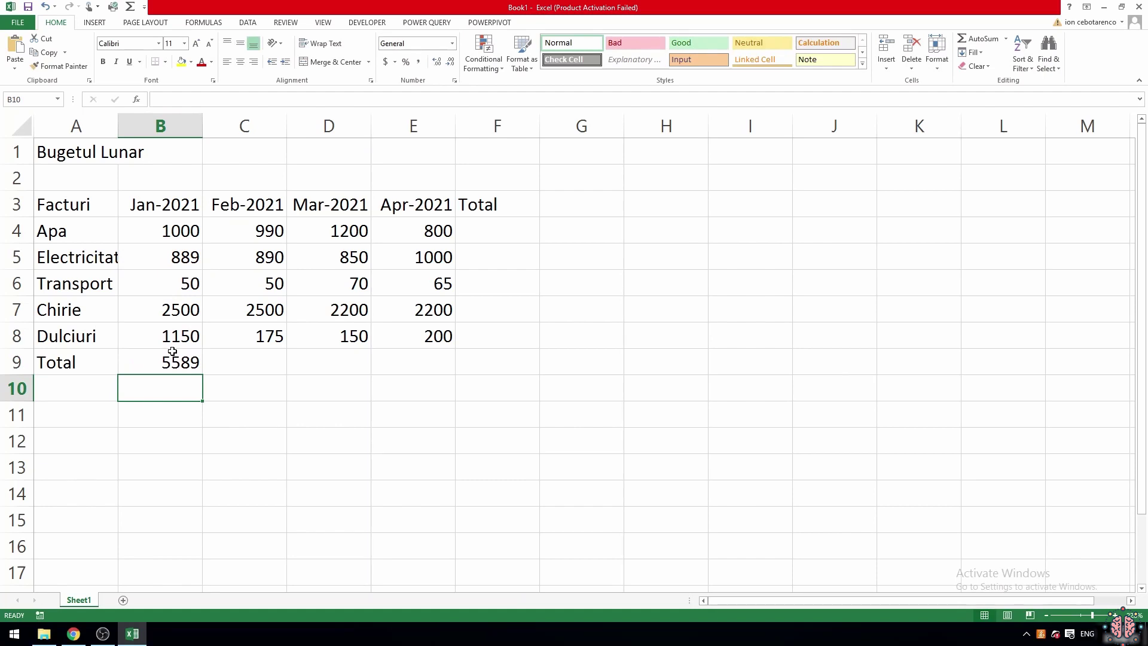
pyautogui.press('Right')
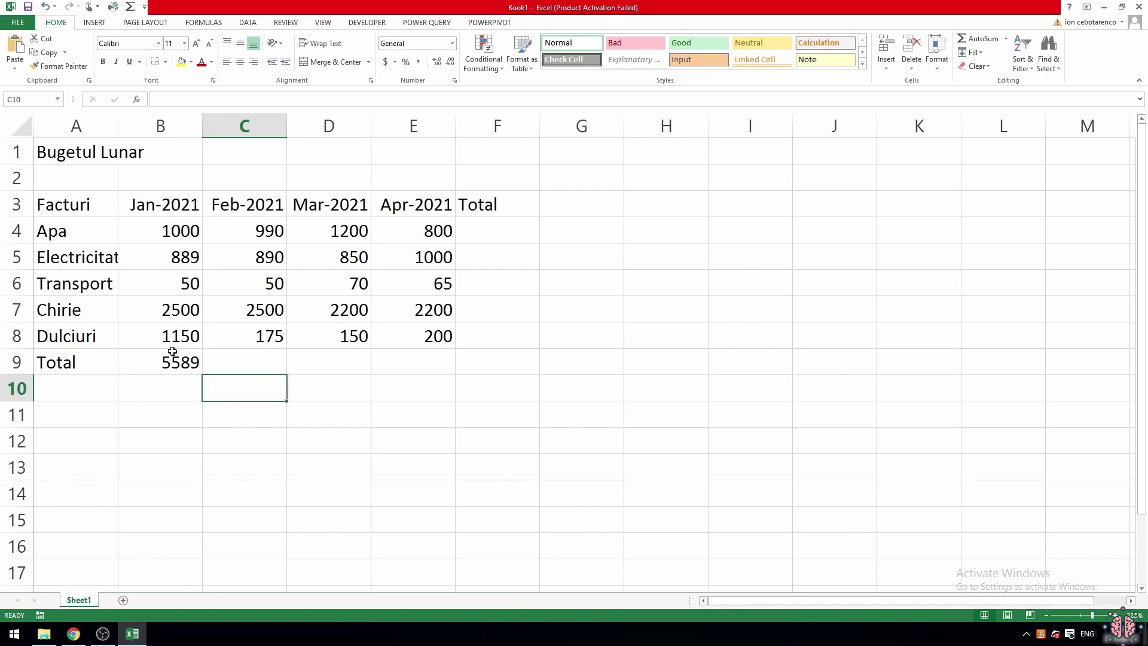
pyautogui.press('Up')
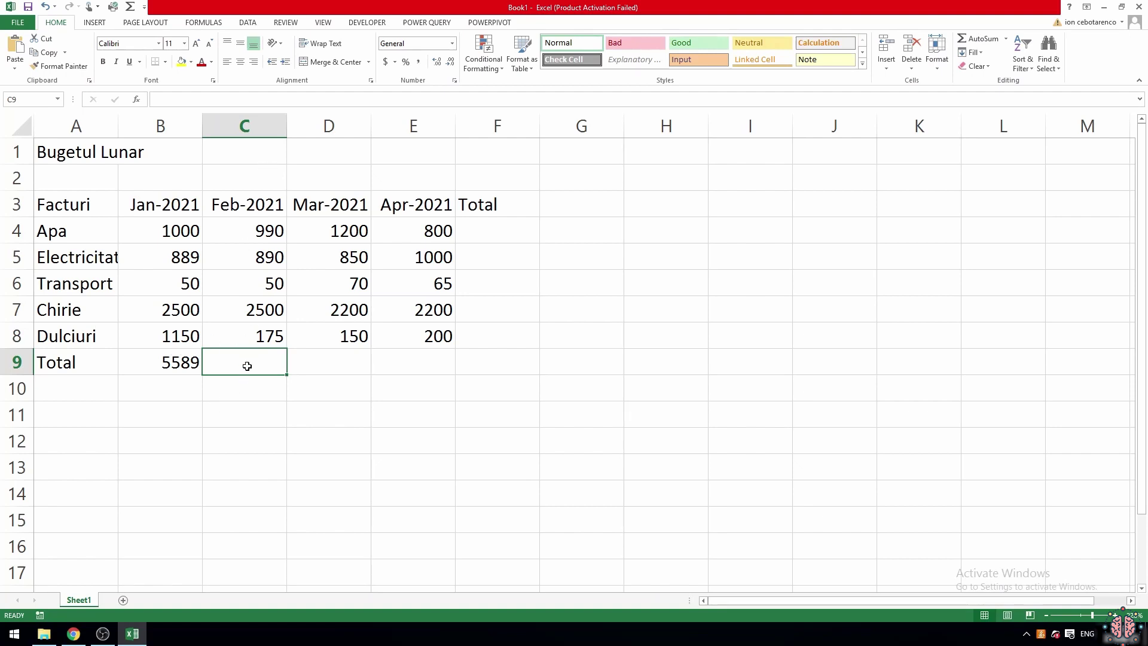
pyautogui.click(348, 362)
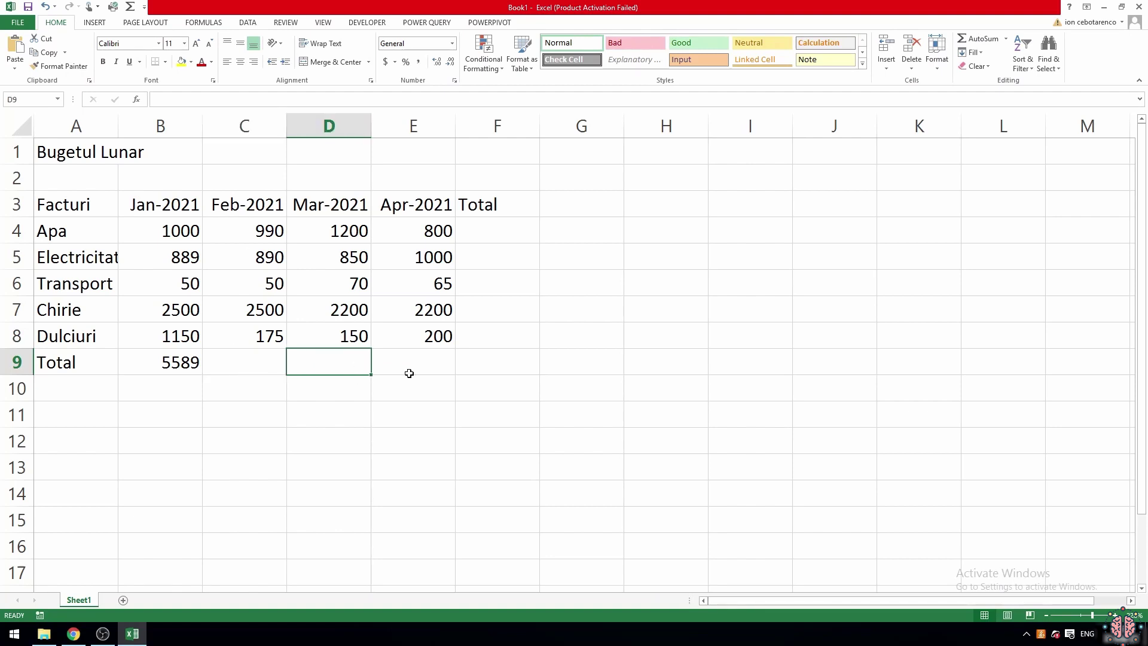
pyautogui.click(415, 365)
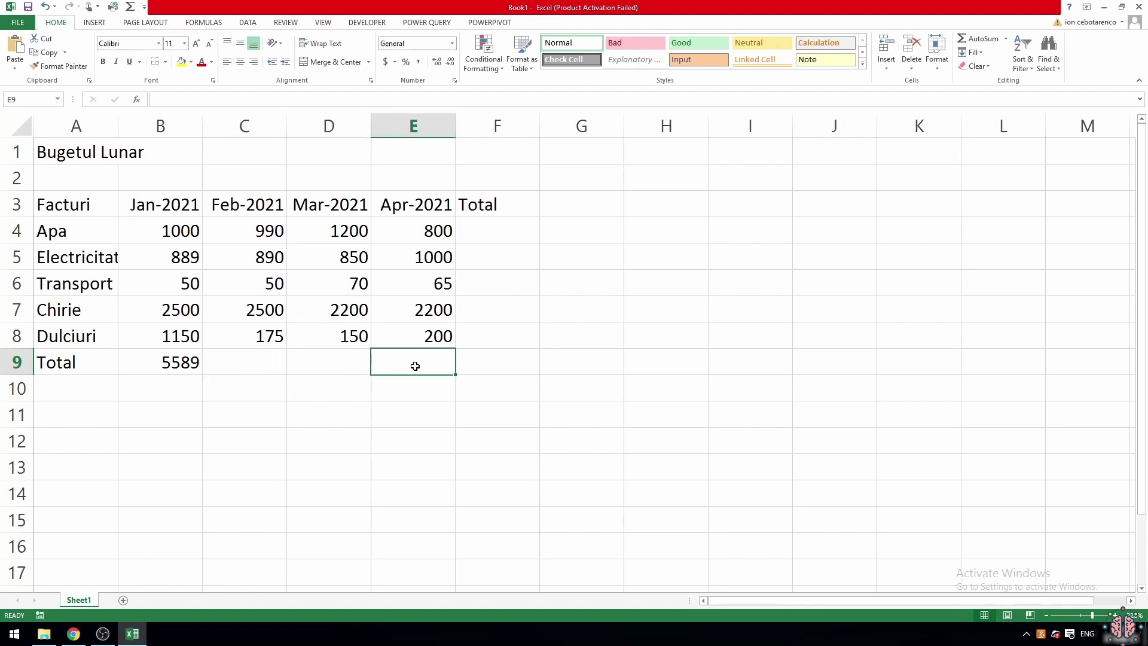
pyautogui.click(462, 233)
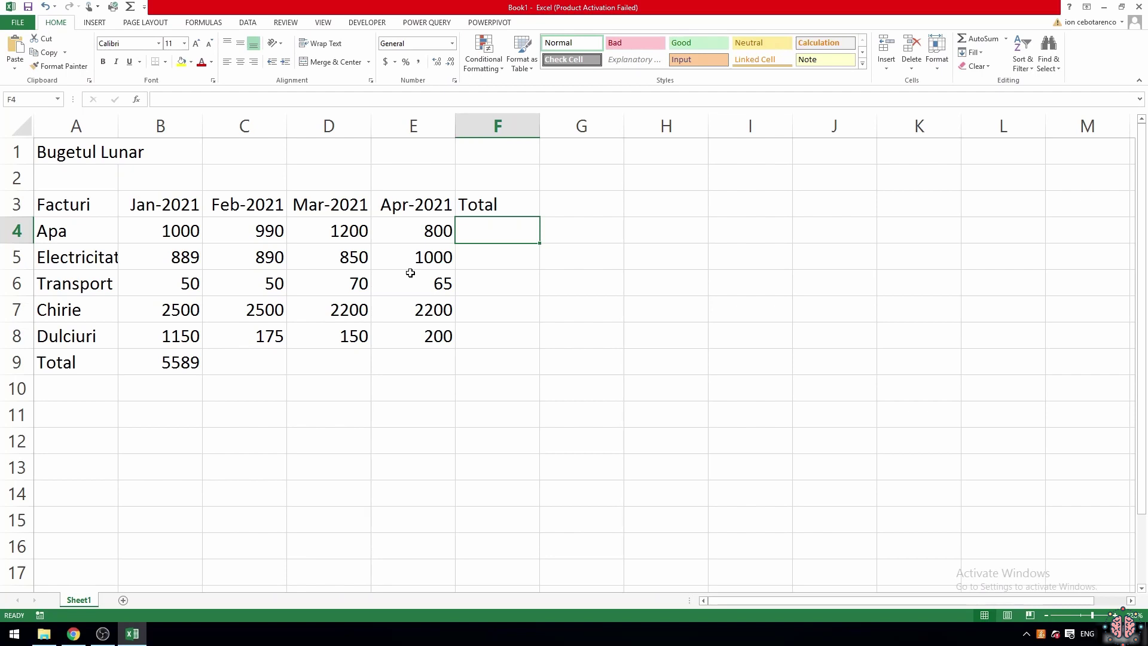
# Step: Enter =B4+C4+D4+E4 in F4 to total the Apa row at 3990
pyautogui.write('=')
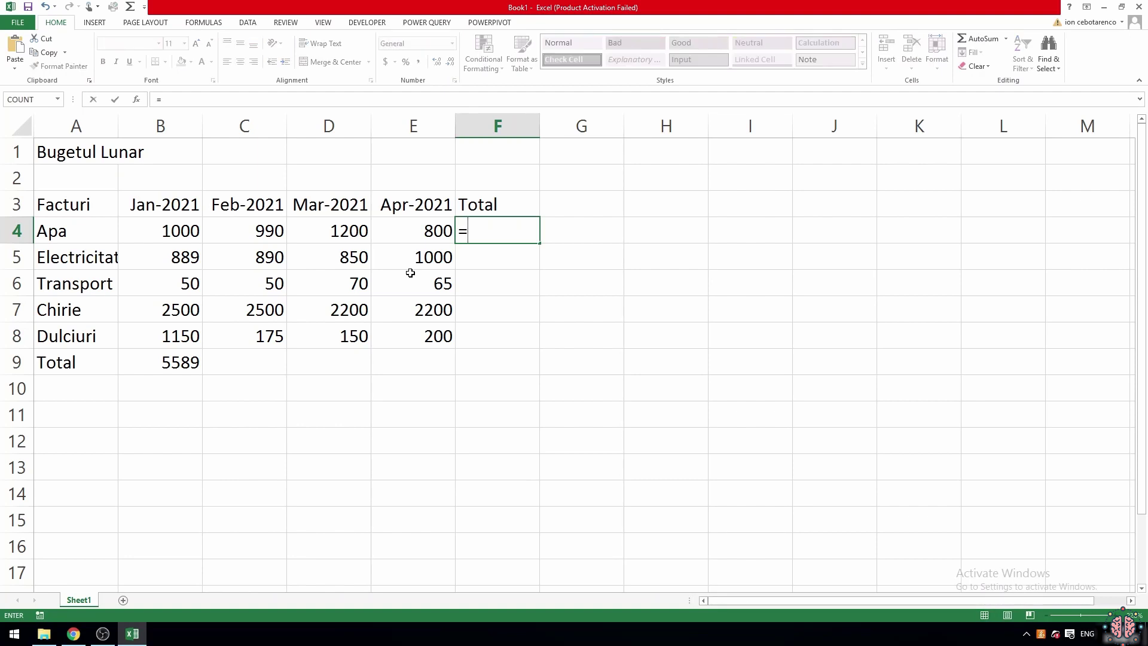
pyautogui.write('B')
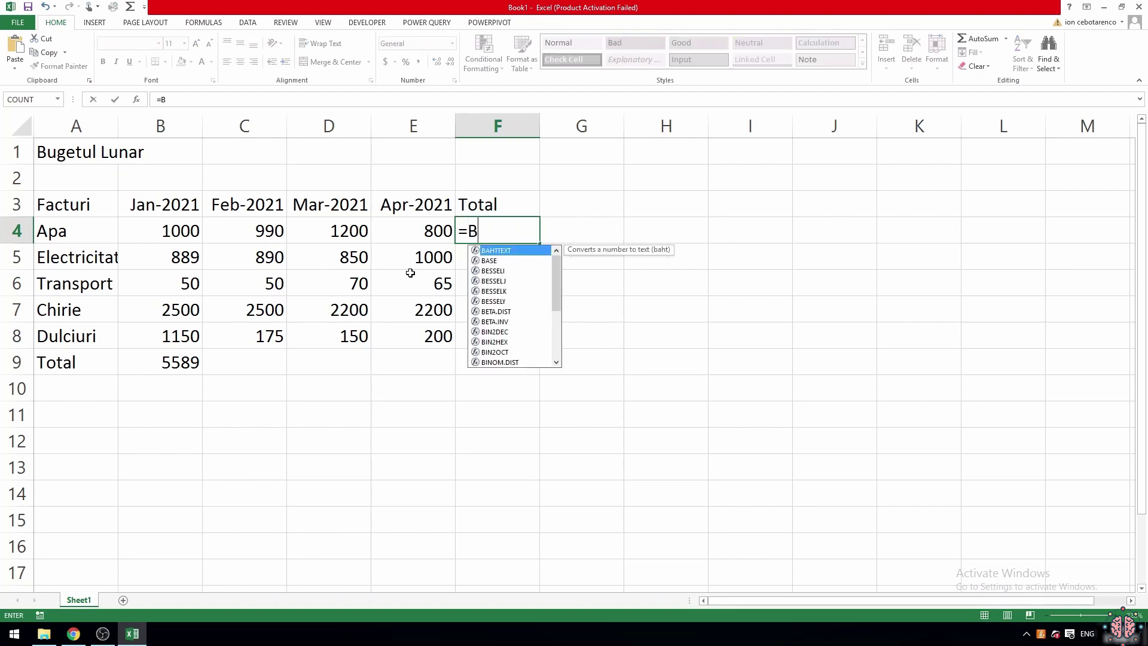
pyautogui.write('4+')
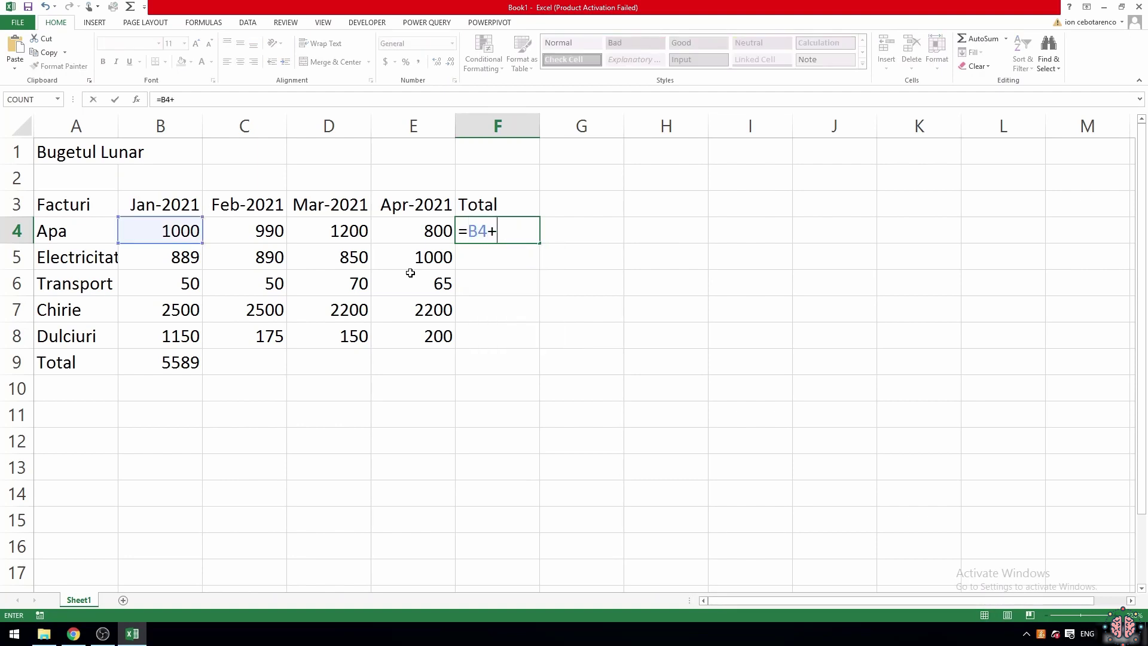
pyautogui.write('C4')
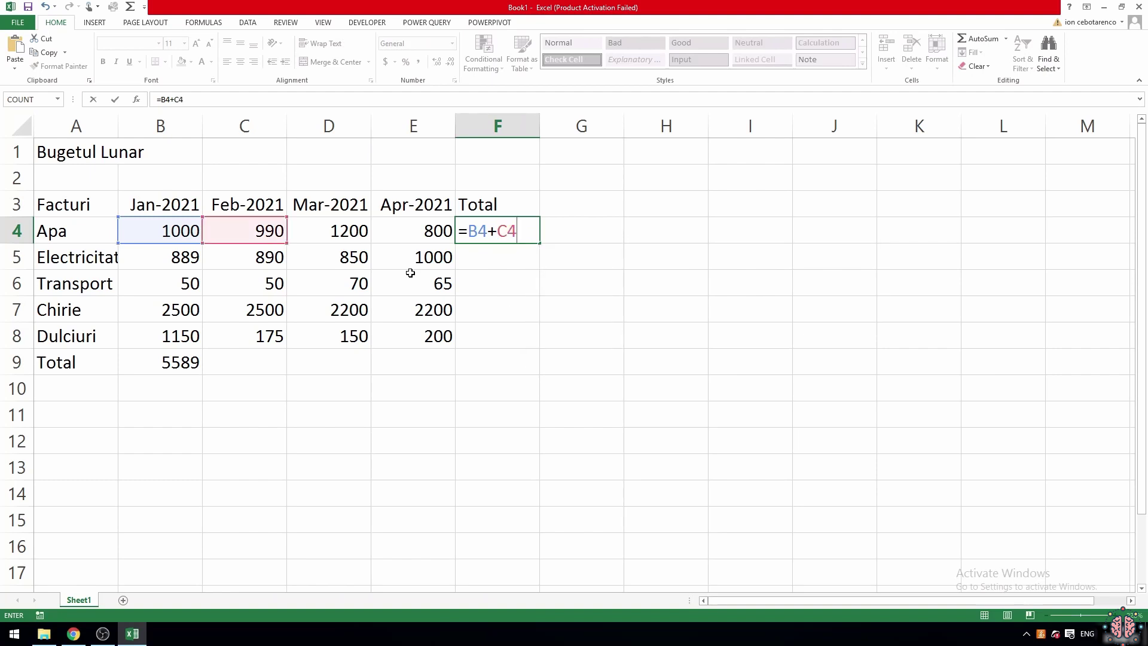
pyautogui.write('+D4')
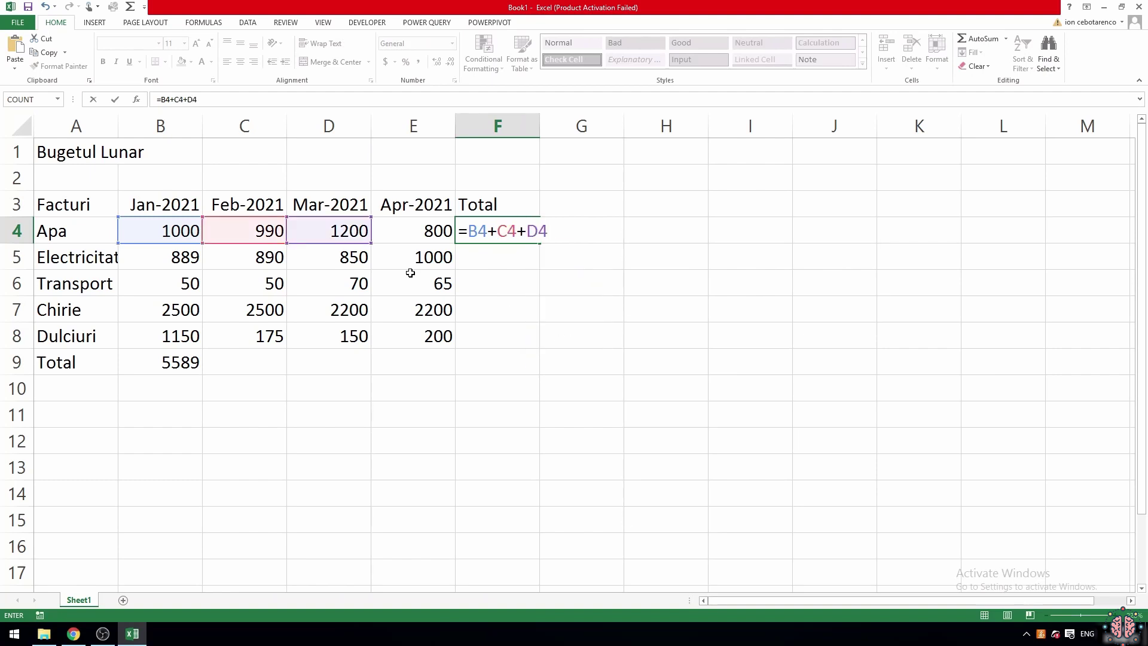
pyautogui.write('+E4')
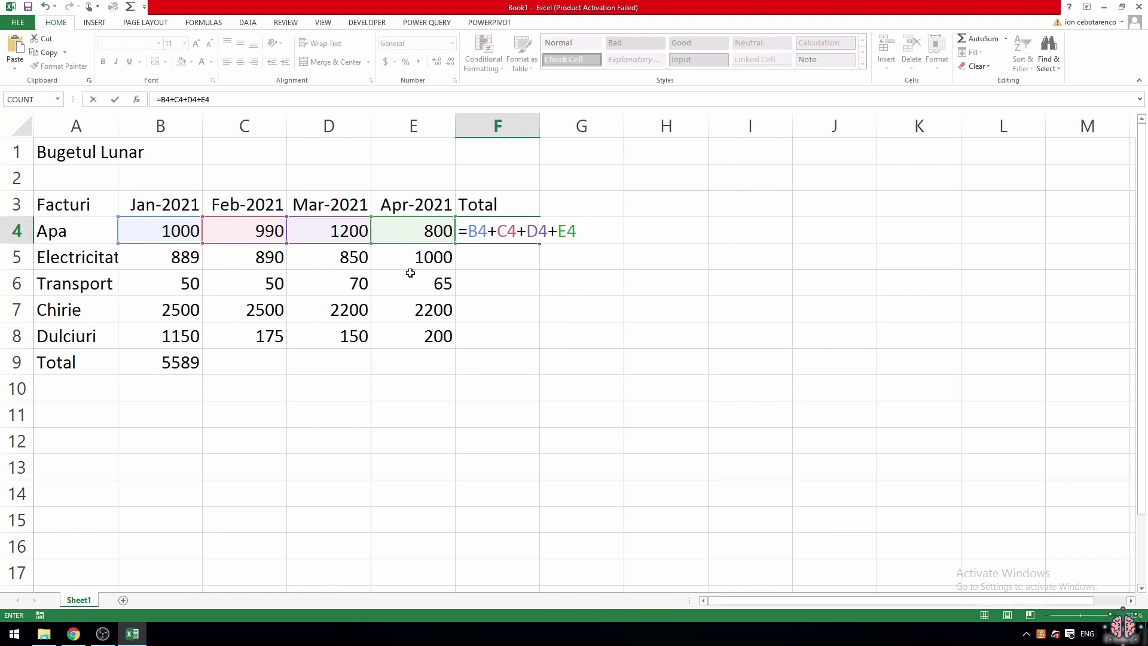
pyautogui.press('Return')
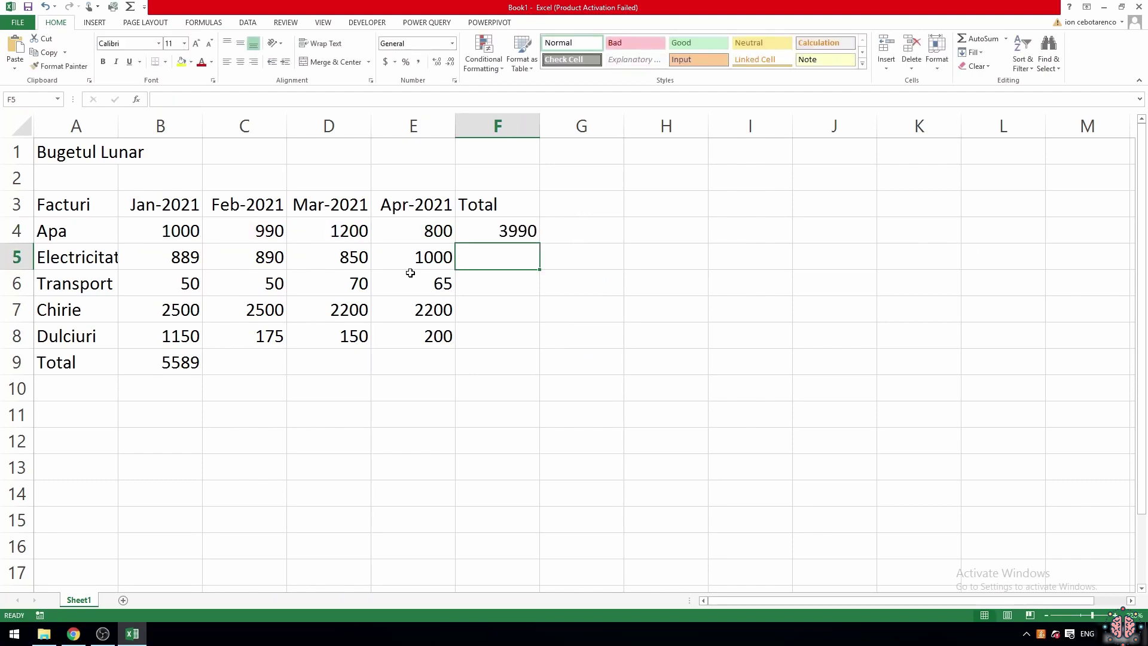